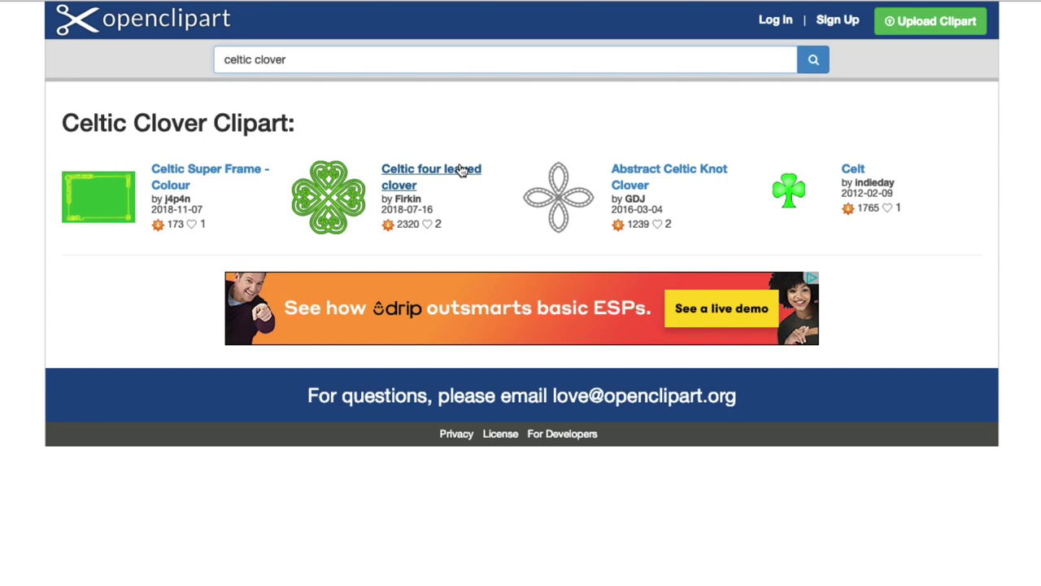
# - Open the Celtic four leaved clover clipart on Openclipart and save it as a PDF document
pyautogui.click(460, 170)
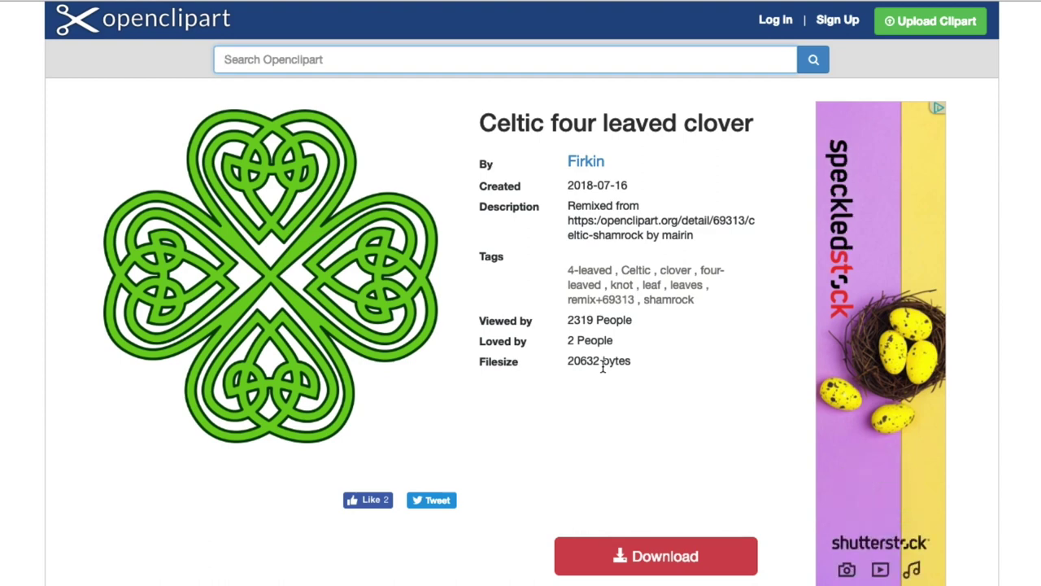
pyautogui.scroll(-4, 603, 368)
pyautogui.scroll(-1, 638, 514)
pyautogui.click(638, 511)
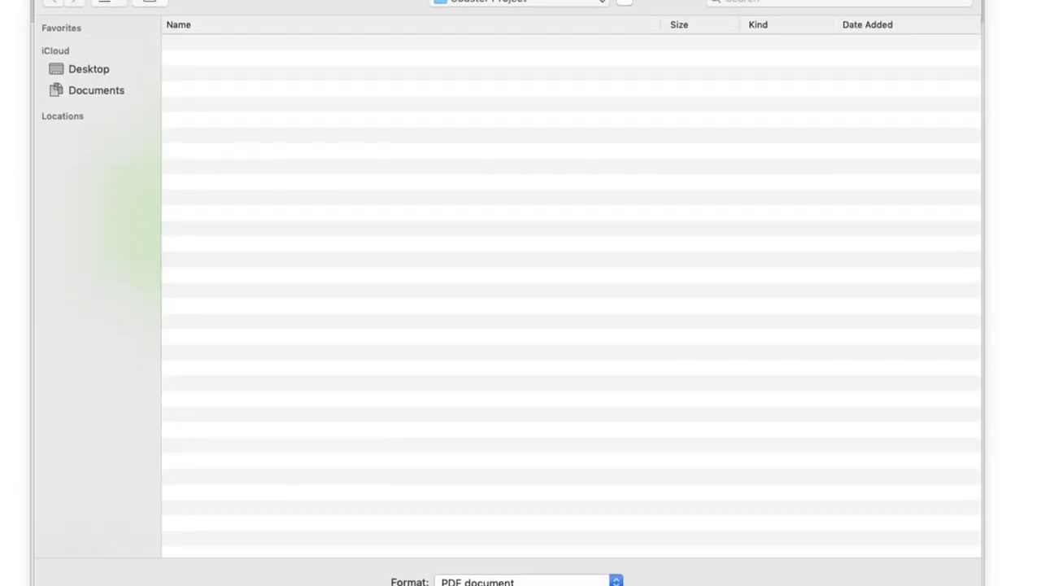
pyautogui.click(950, 558)
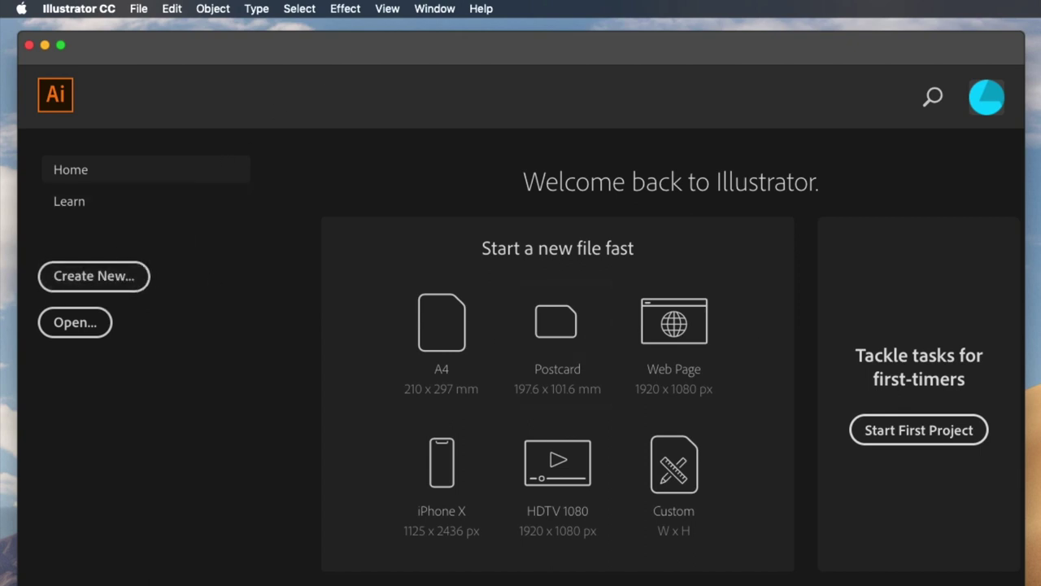
# - Create a blank new document, then open the downloaded 1531720716.pdf clover file
pyautogui.press('super+n')
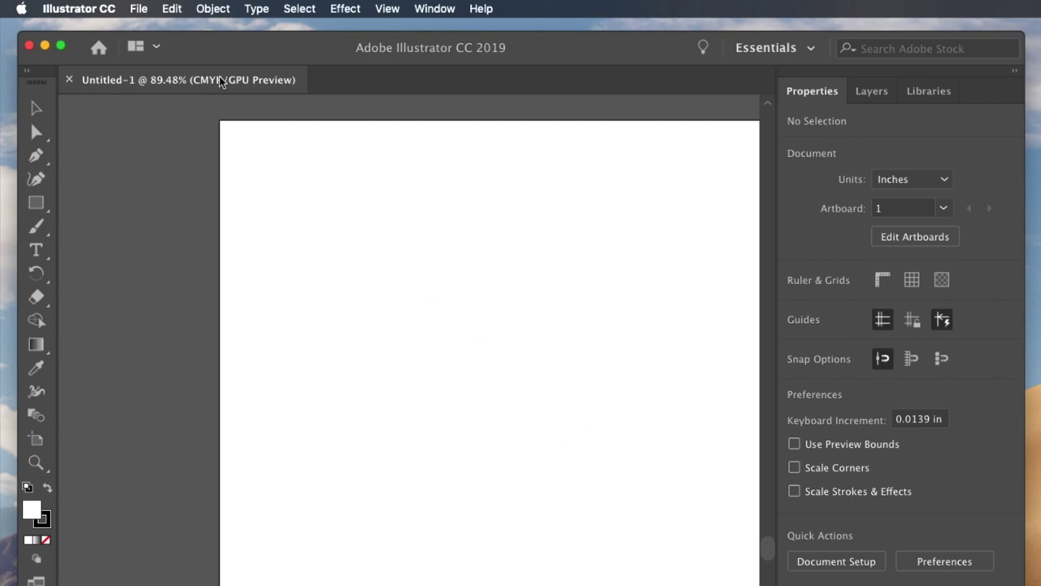
pyautogui.click(137, 8)
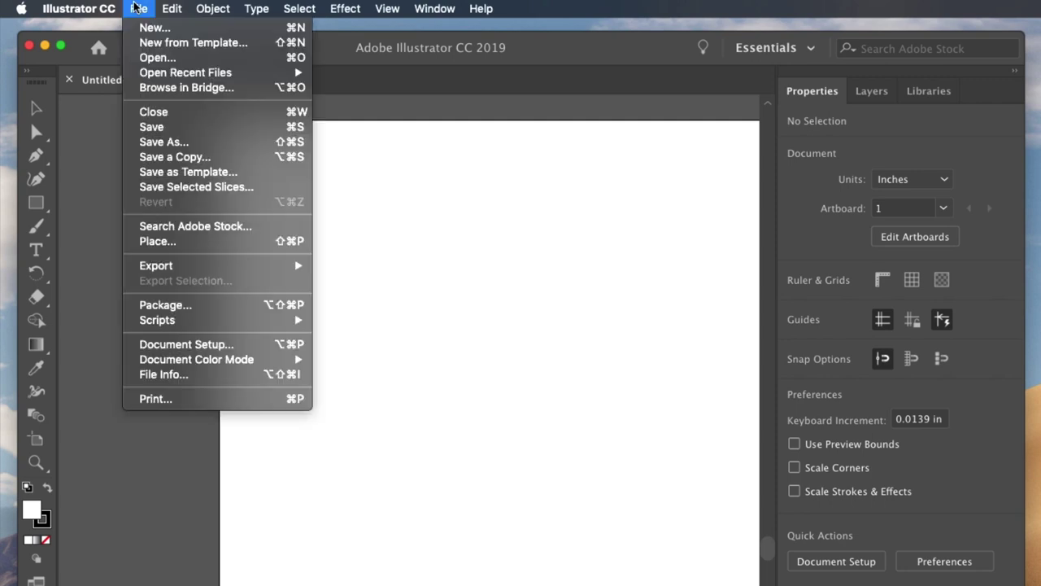
pyautogui.click(152, 57)
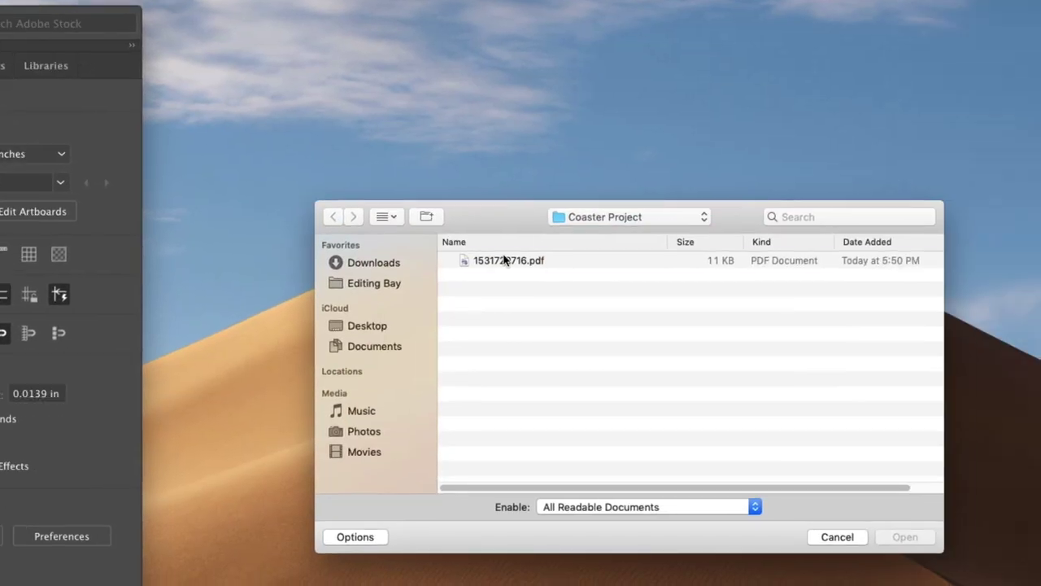
pyautogui.click(504, 259)
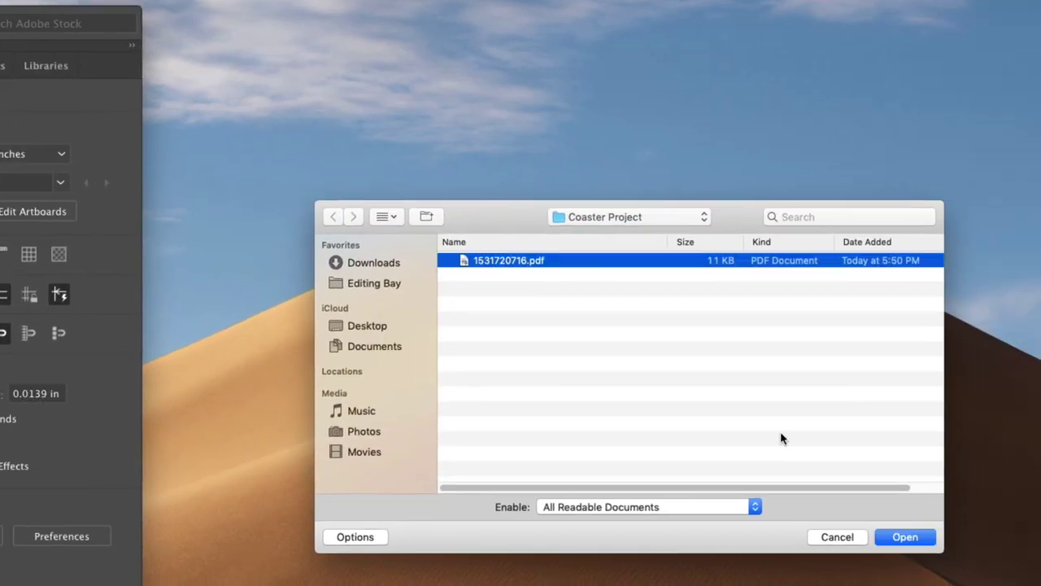
pyautogui.click(905, 537)
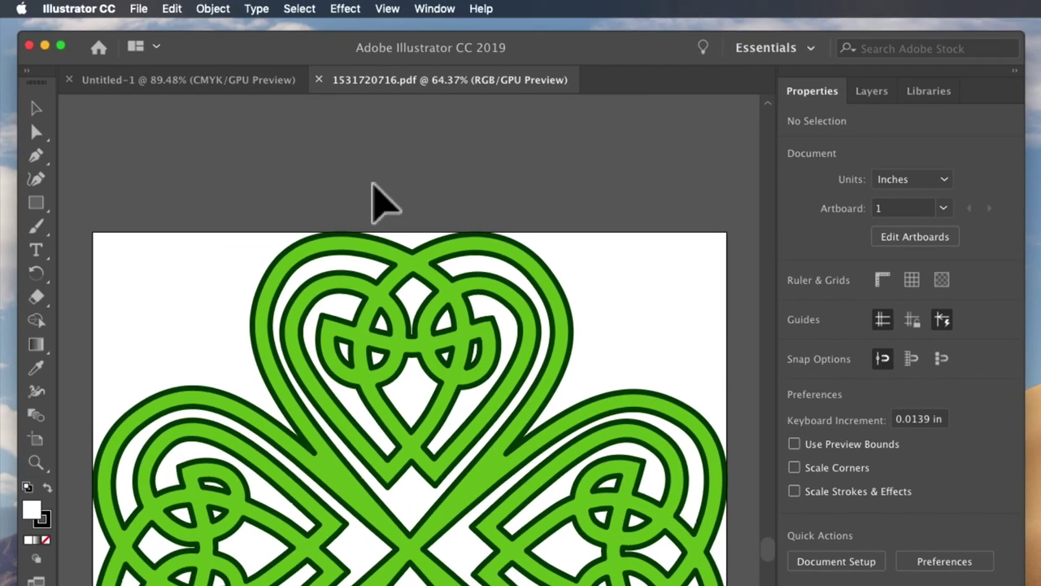
# - Toggle the clover's fill and outline compound paths off and on in Layers, then return to Untitled-1
pyautogui.click(867, 93)
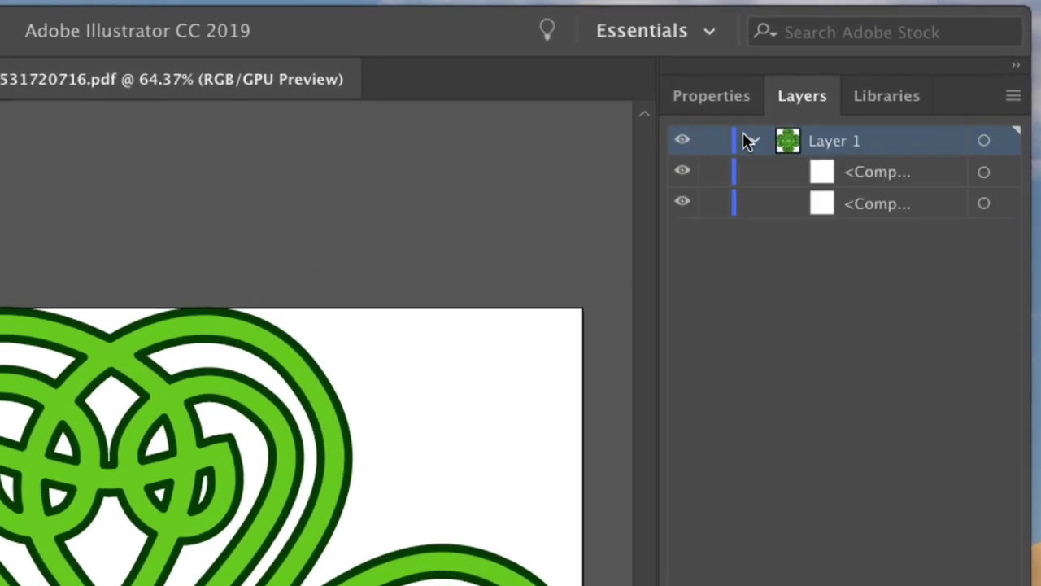
pyautogui.click(682, 204)
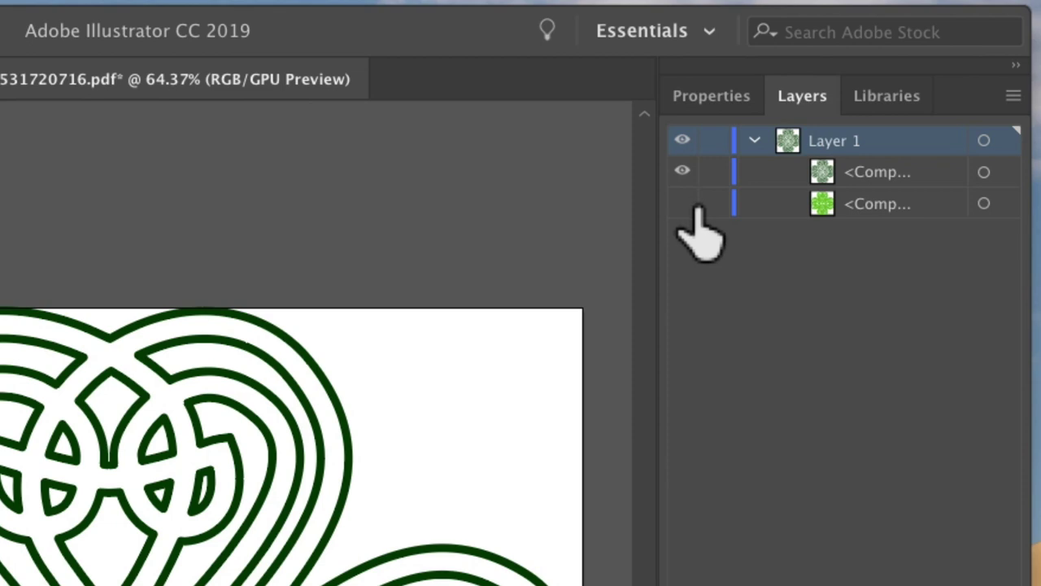
pyautogui.click(692, 203)
pyautogui.click(691, 172)
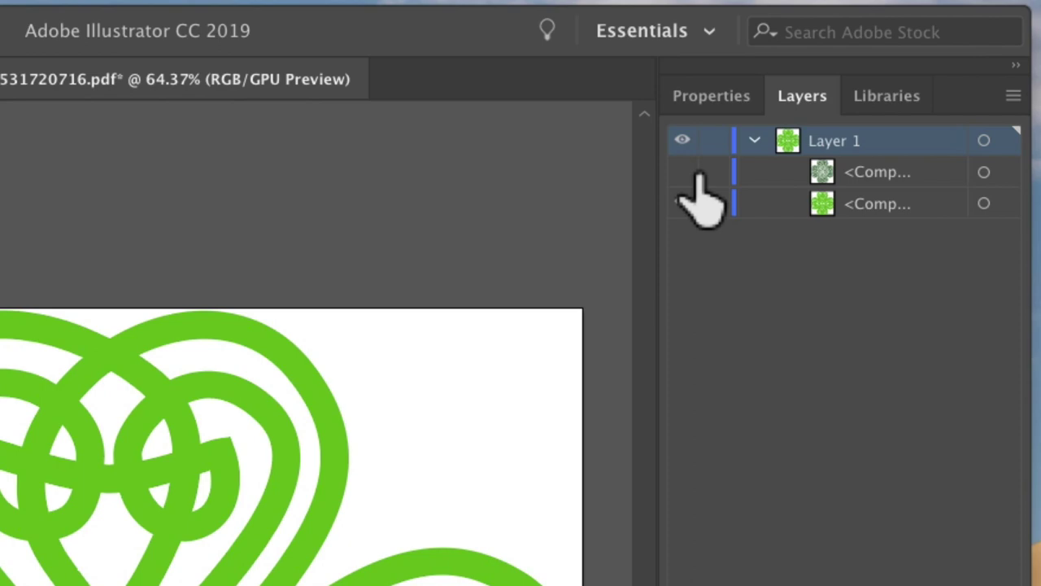
pyautogui.click(687, 171)
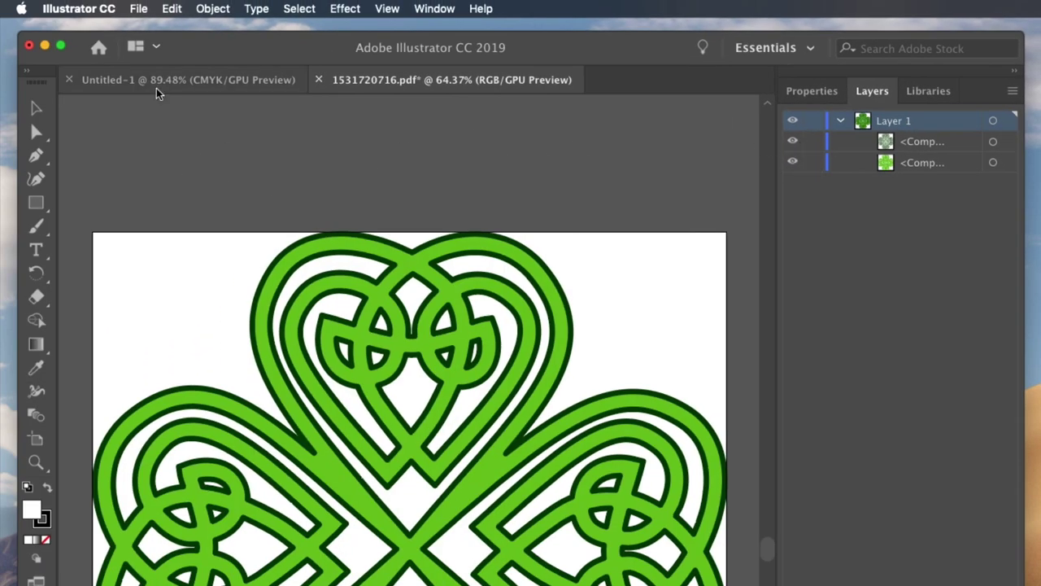
pyautogui.click(158, 83)
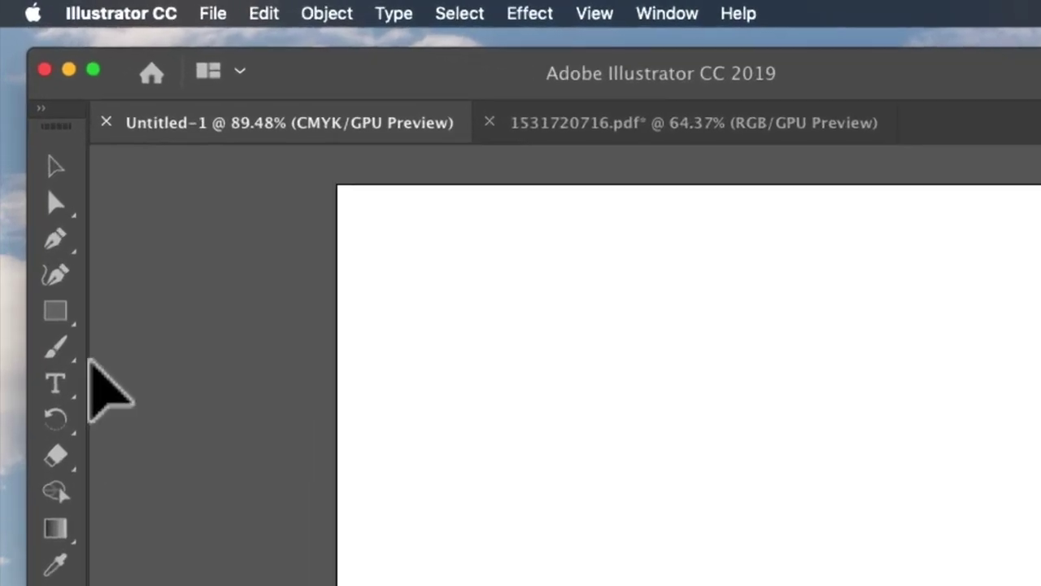
# - Draw a 4 in by 4 in circle with the Ellipse Tool
pyautogui.click(45, 203)
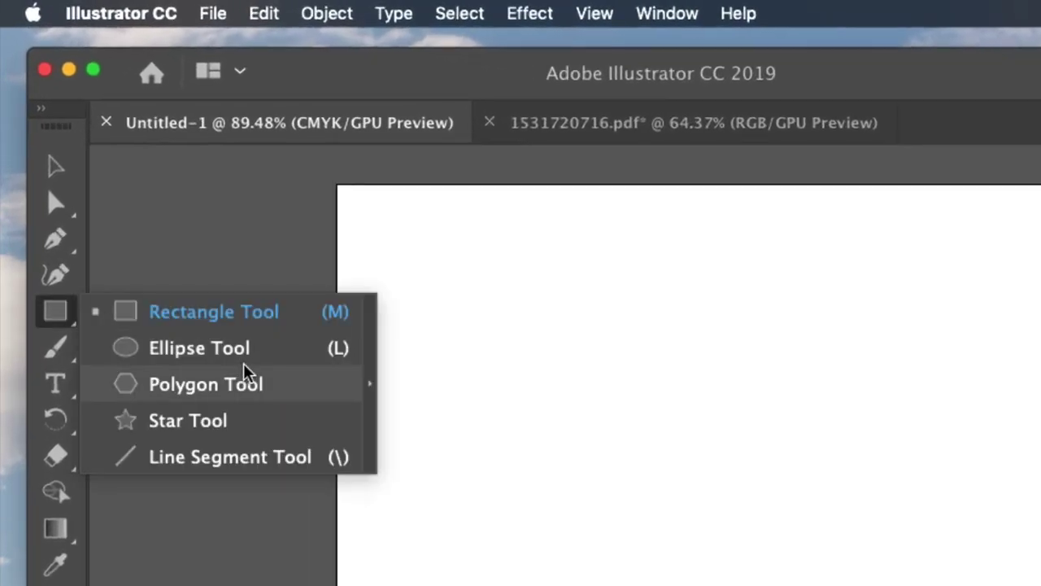
pyautogui.click(244, 353)
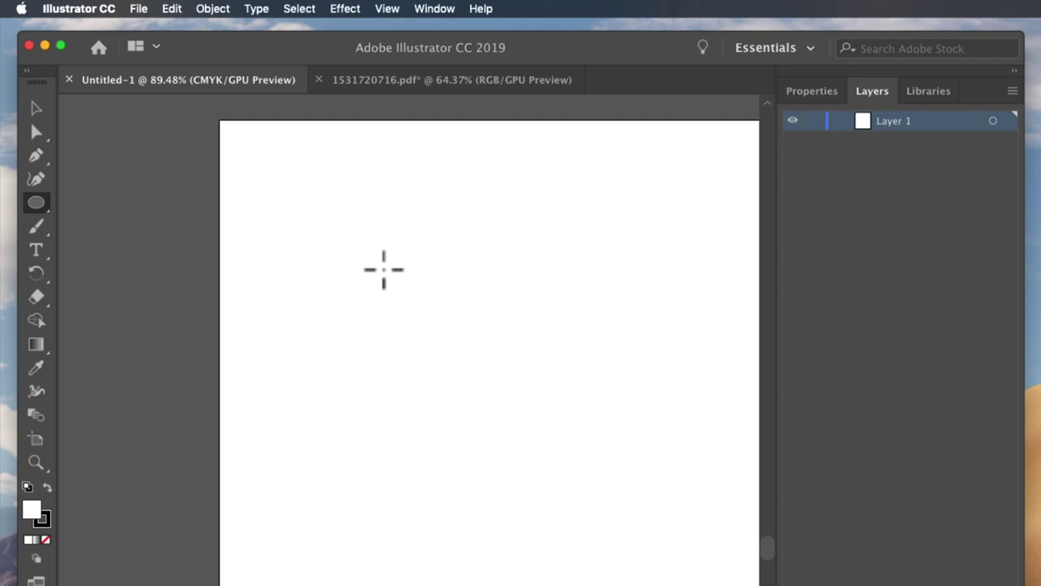
pyautogui.click(383, 269)
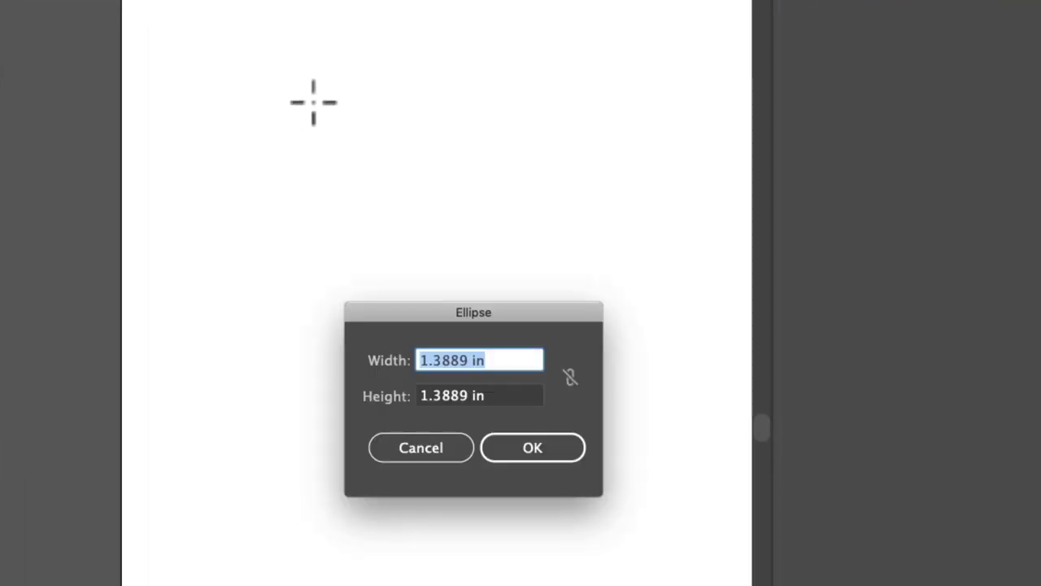
pyautogui.write('4')
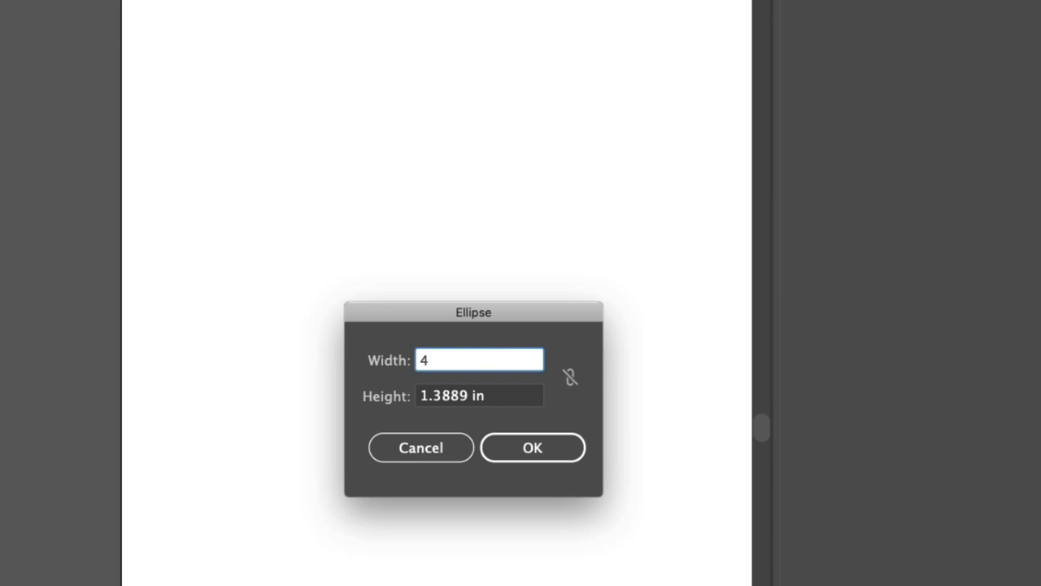
pyautogui.write(' in')
pyautogui.press('Tab')
pyautogui.write('4')
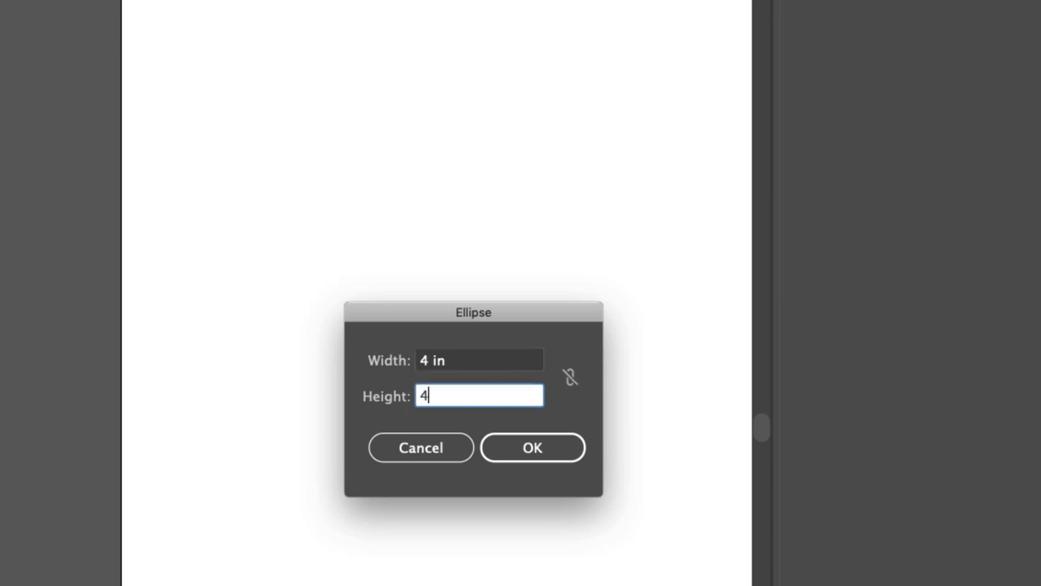
pyautogui.write(' in')
pyautogui.press('Return')
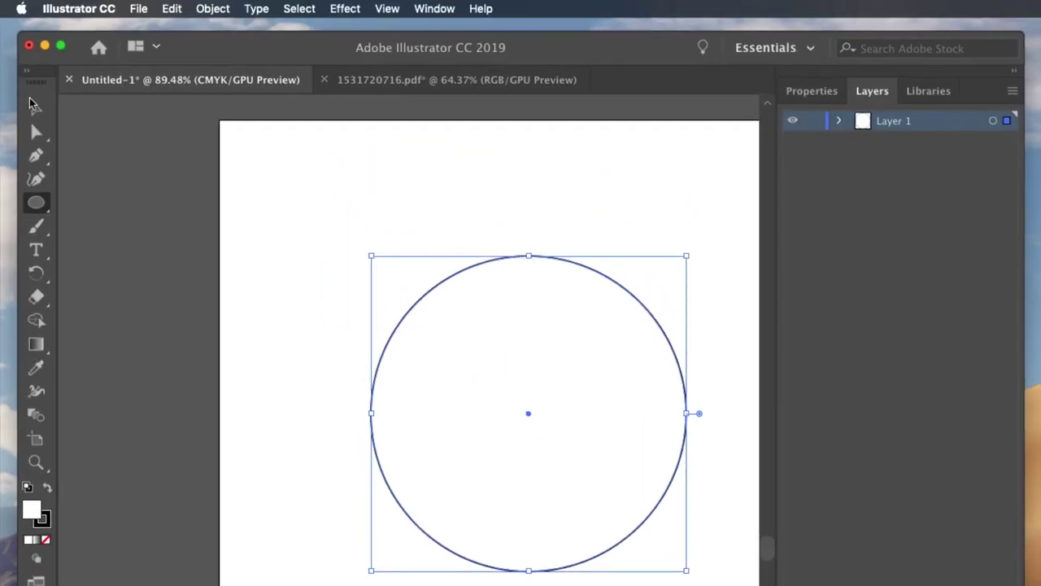
# - Drag the circle toward the upper left of the page
pyautogui.click(30, 102)
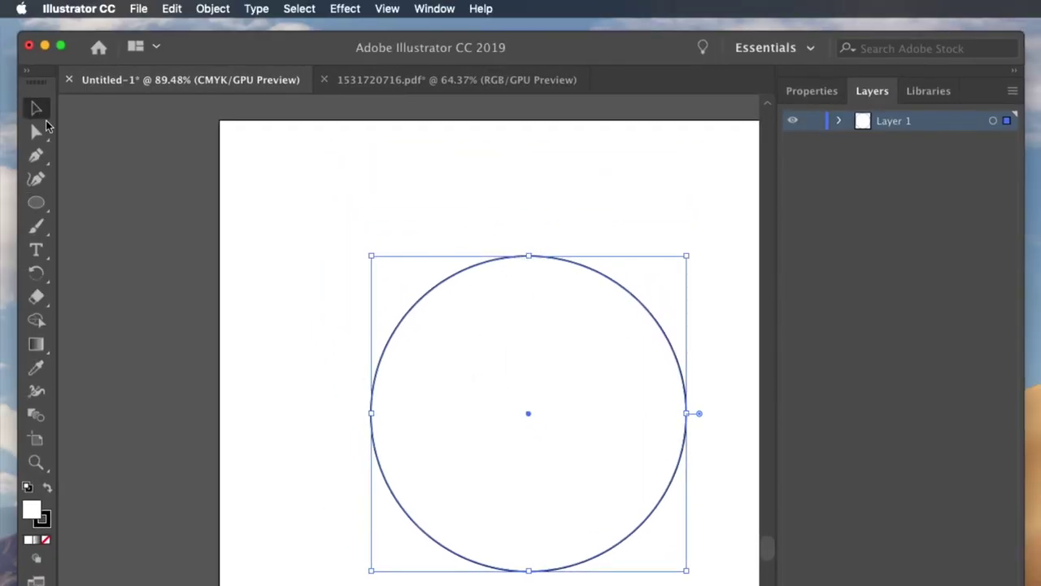
pyautogui.moveTo(405, 248); pyautogui.dragTo(416, 255)
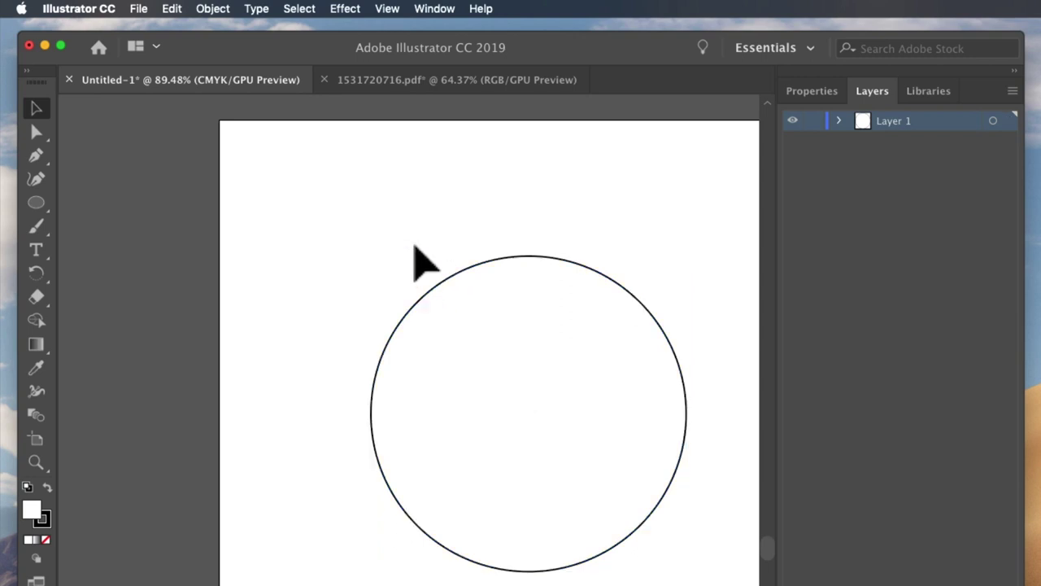
pyautogui.moveTo(505, 258)
pyautogui.mouseDown()
pyautogui.moveTo(421, 218)
pyautogui.moveTo(390, 182)
pyautogui.mouseUp()
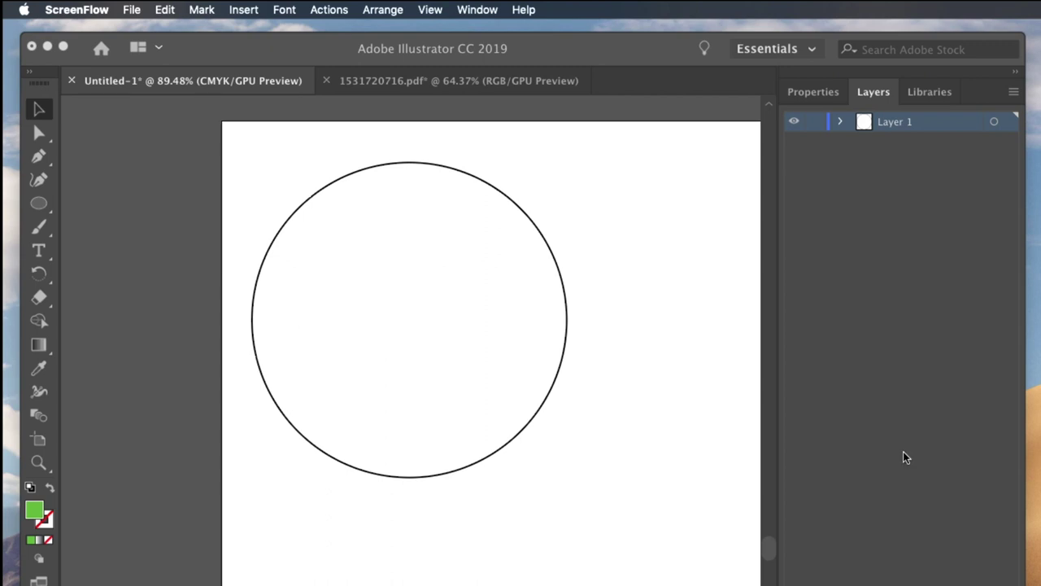
# - Copy the clover artwork from the 1531720716.pdf document
pyautogui.click(397, 73)
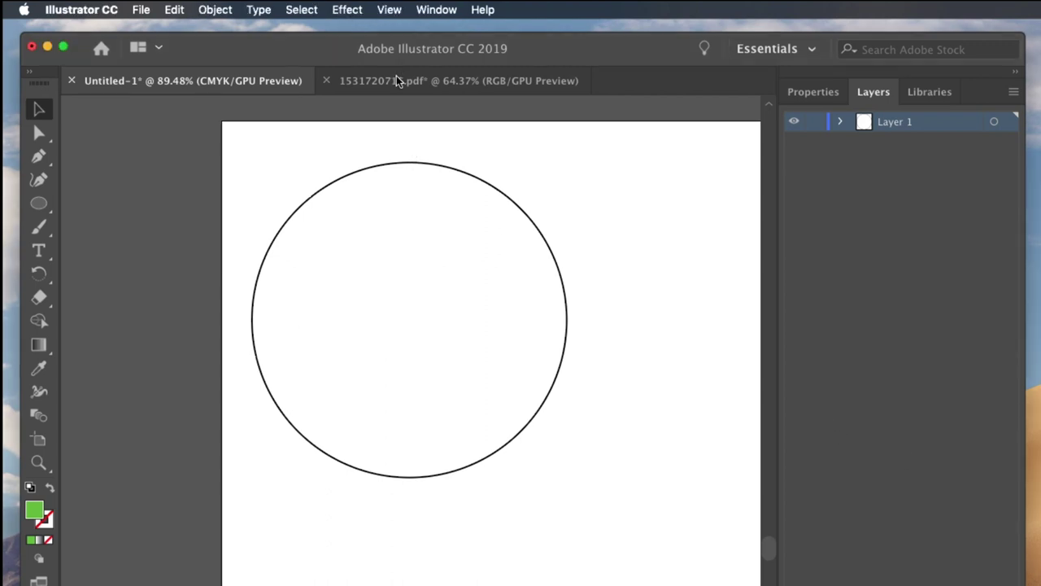
pyautogui.click(396, 82)
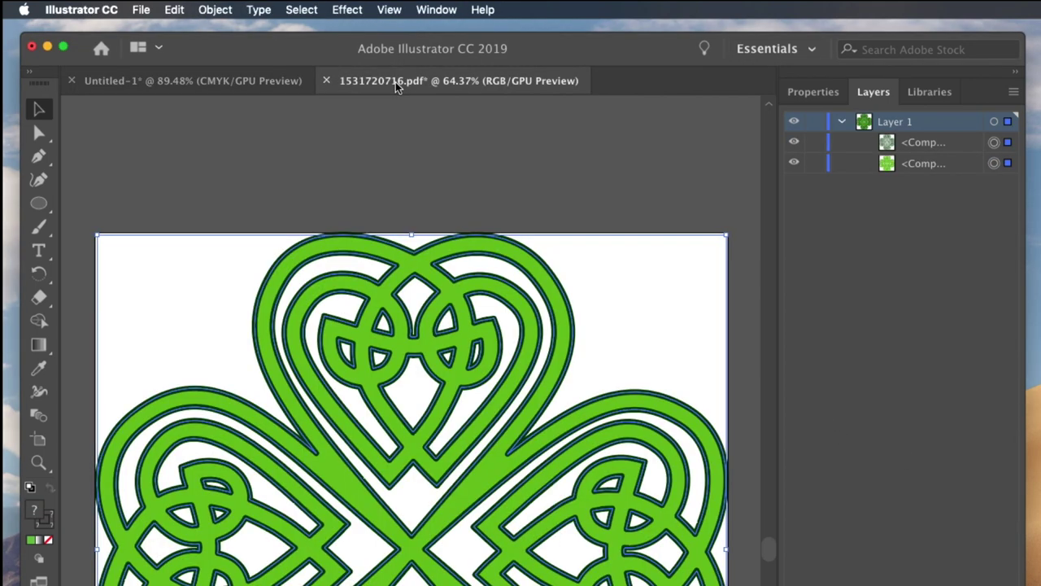
pyautogui.click(169, 8)
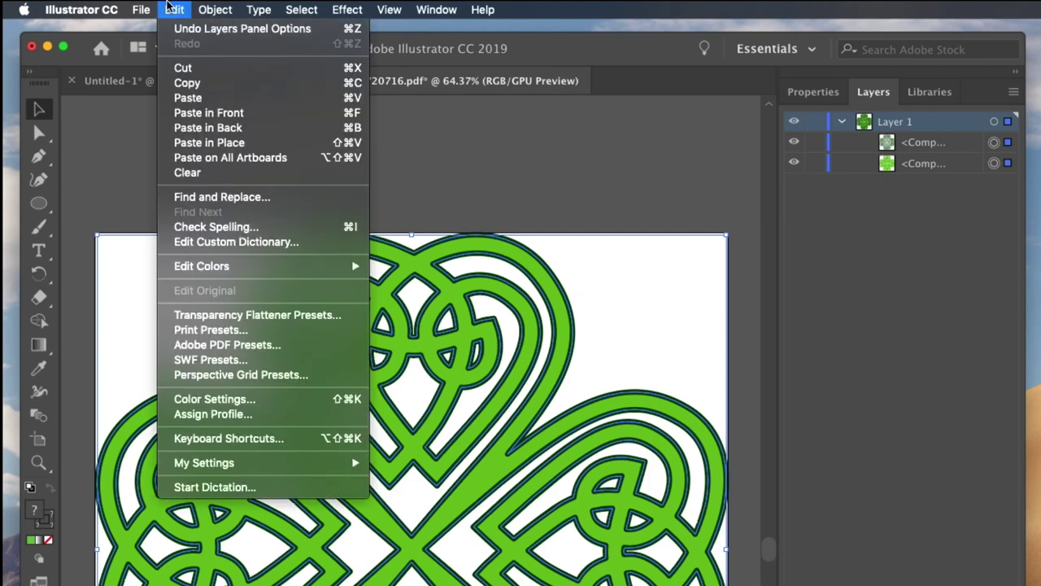
pyautogui.click(192, 83)
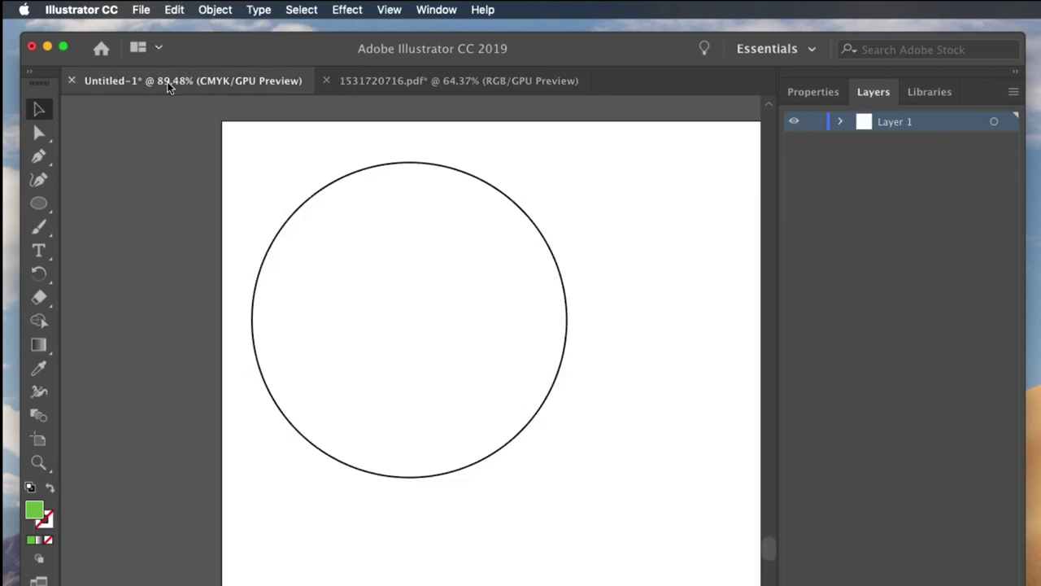
# - Paste the clover in place into Untitled-1 and select its green fill path in Layer 1
pyautogui.click(172, 8)
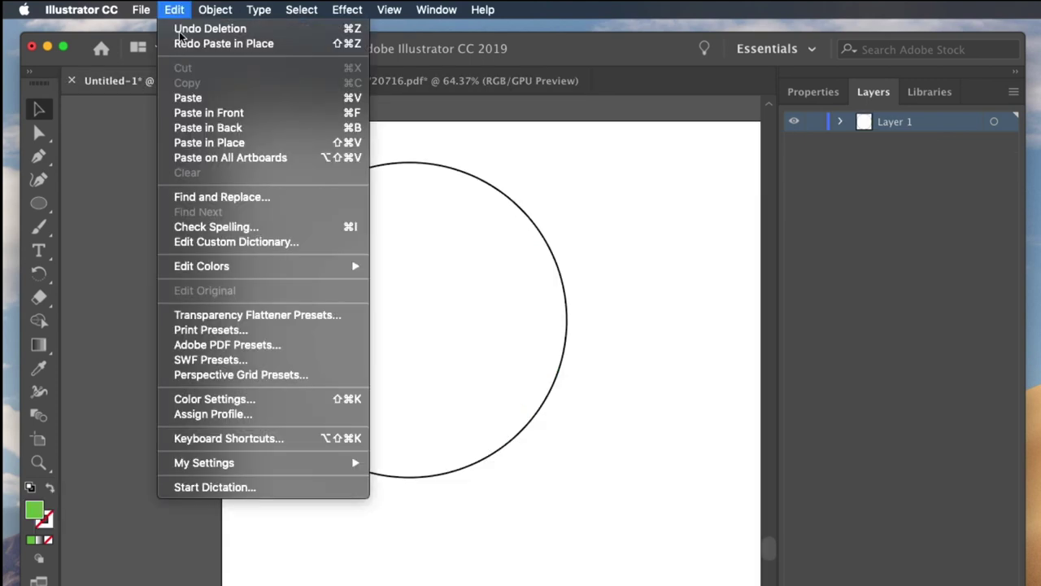
pyautogui.click(209, 142)
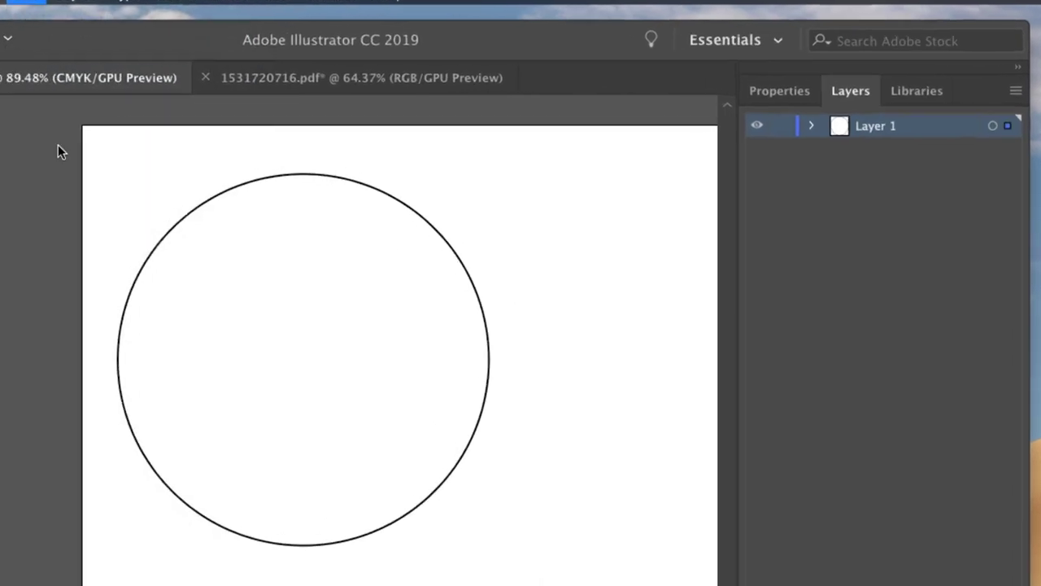
pyautogui.click(779, 133)
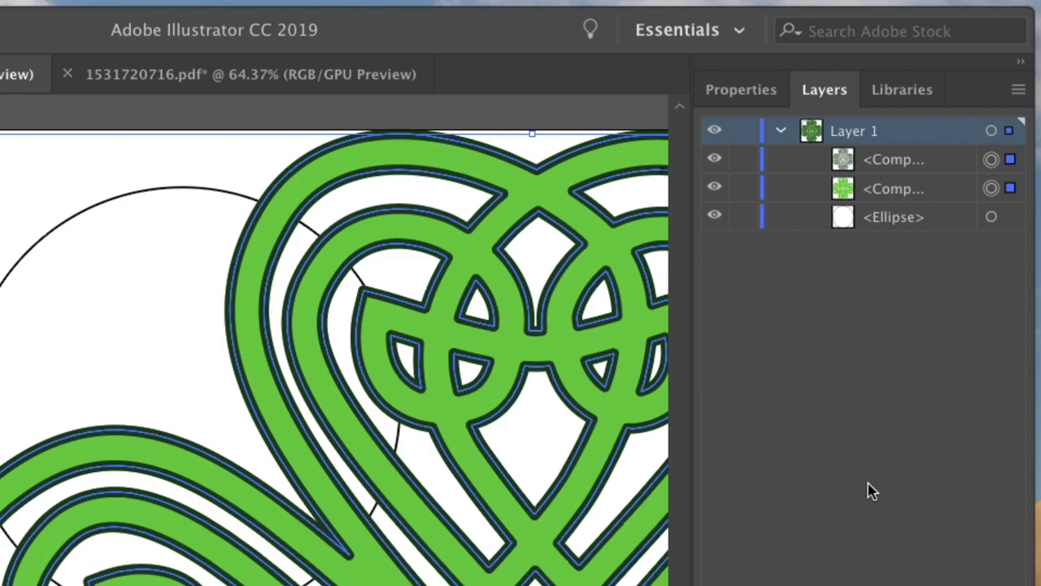
pyautogui.click(873, 193)
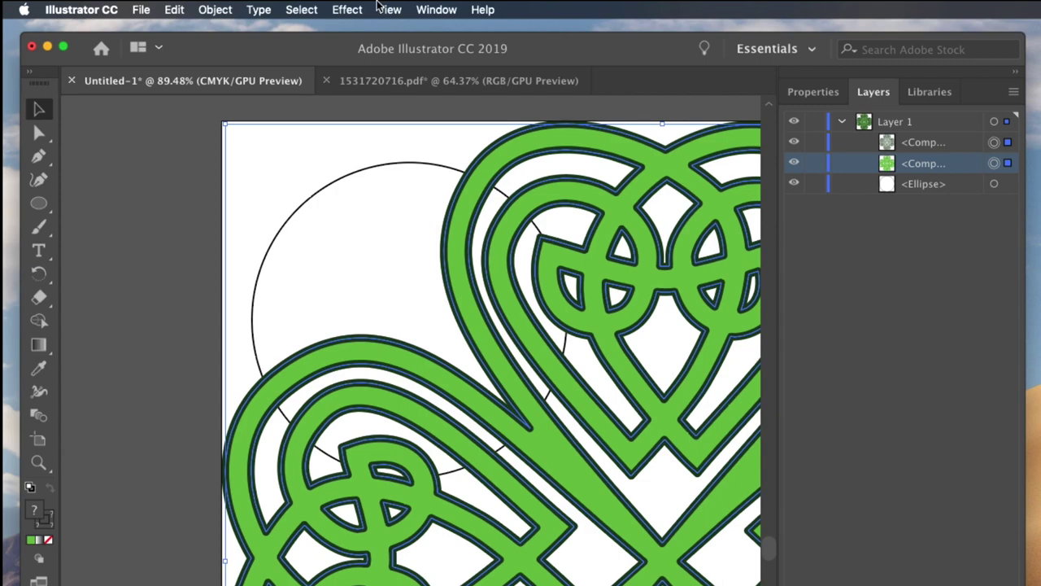
# - Resize the clover to 3.5 in wide by 3.5 in high in the Transform panel
pyautogui.click(436, 10)
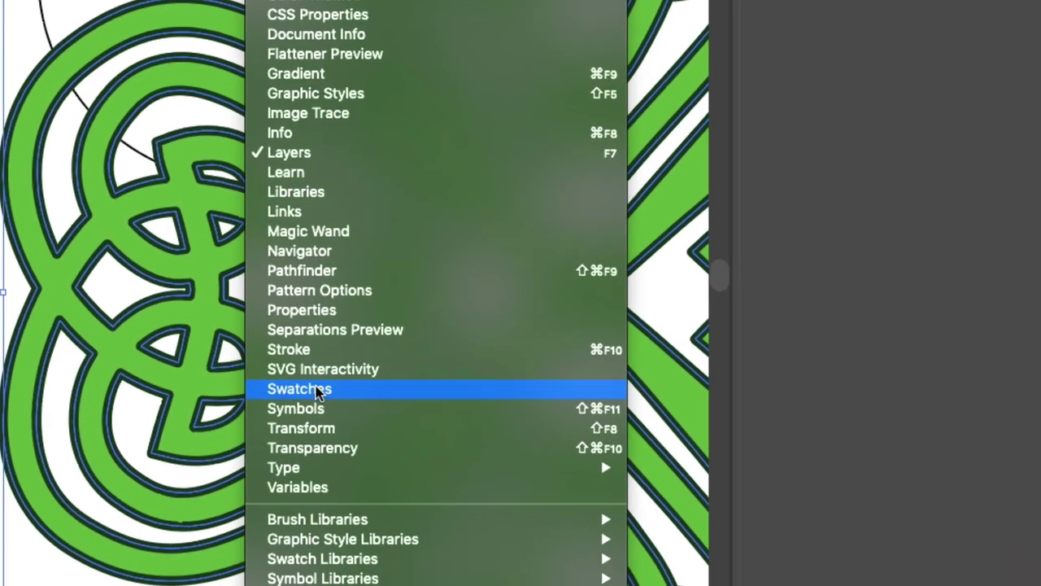
pyautogui.click(317, 429)
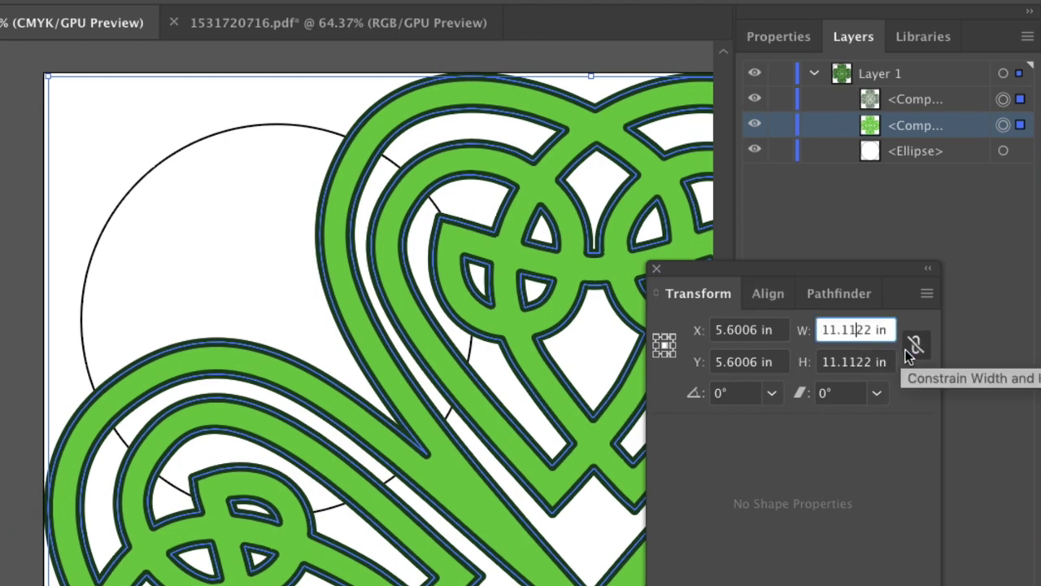
pyautogui.moveTo(872, 331); pyautogui.dragTo(786, 324)
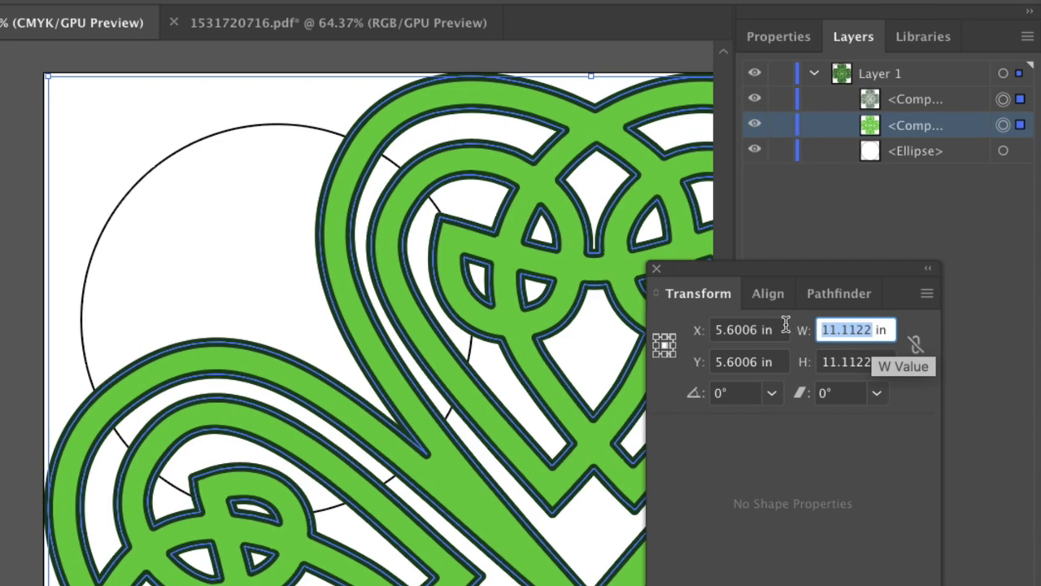
pyautogui.write('3.5')
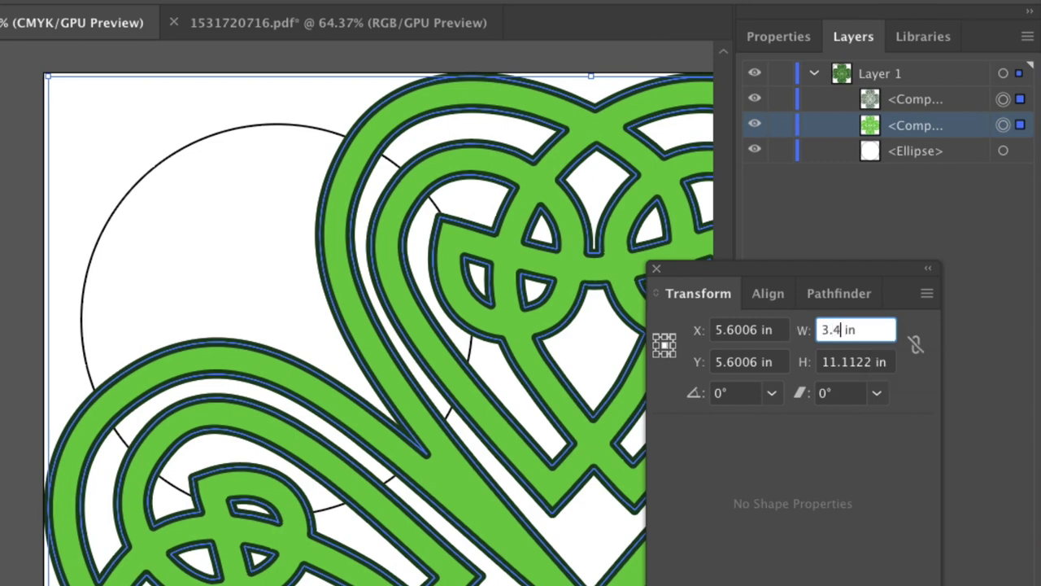
pyautogui.press('Tab')
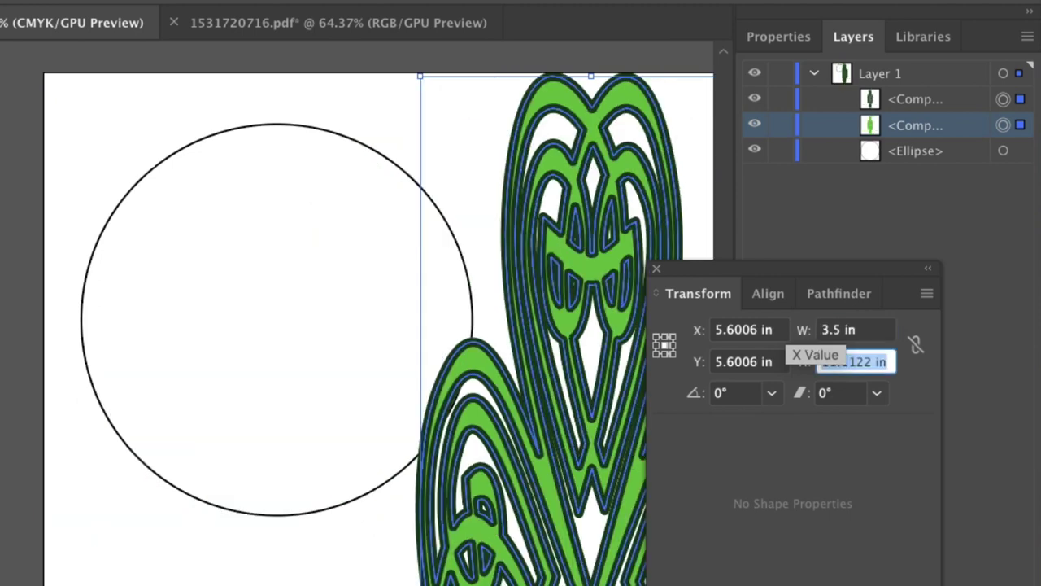
pyautogui.write('3')
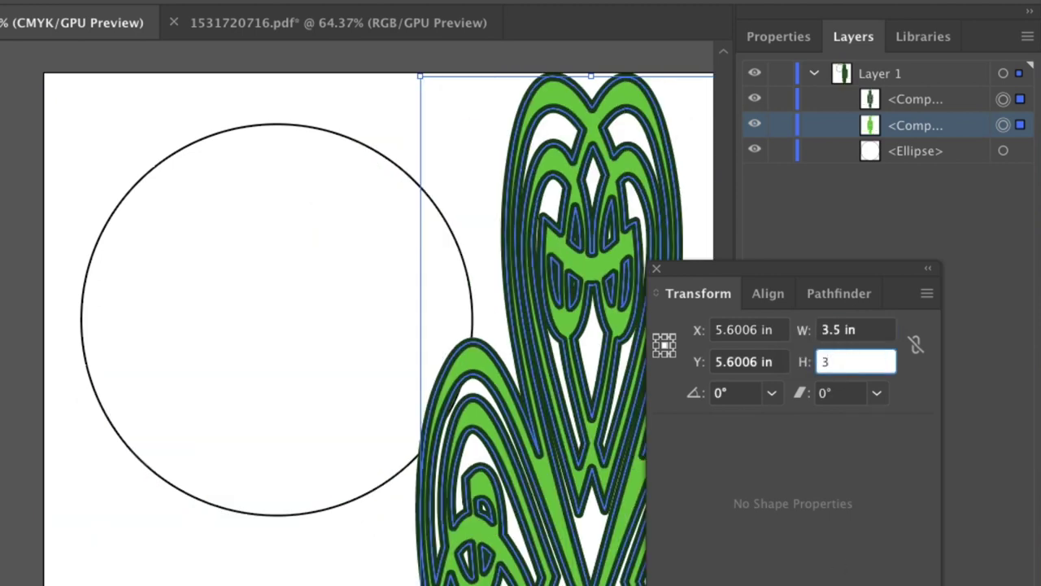
pyautogui.write('.5')
pyautogui.write(' in')
pyautogui.press('Return')
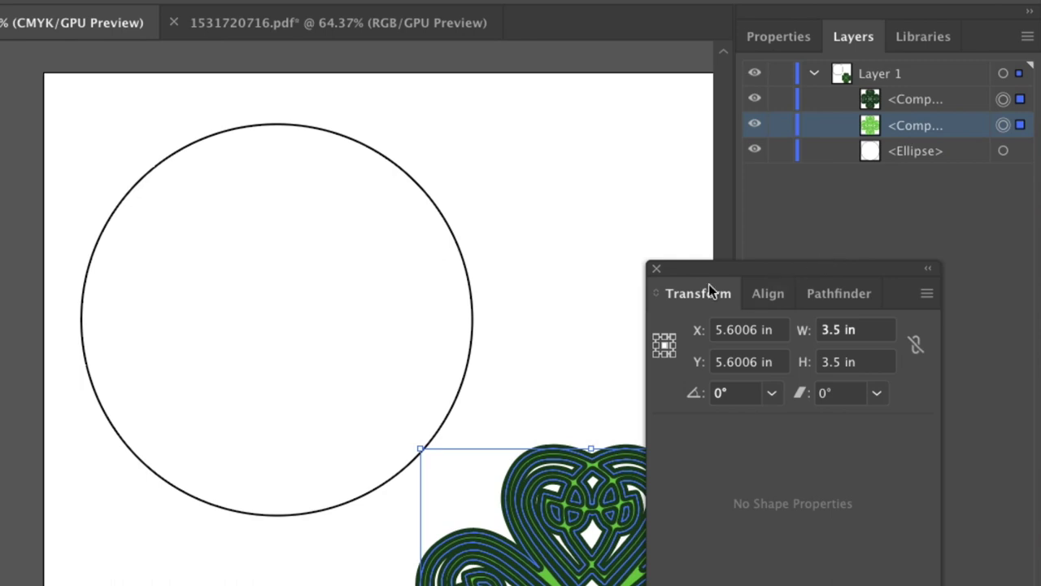
pyautogui.click(657, 268)
# - Drag the clover onto the circle and select the circle and both clover paths
pyautogui.moveTo(570, 579); pyautogui.dragTo(407, 431)
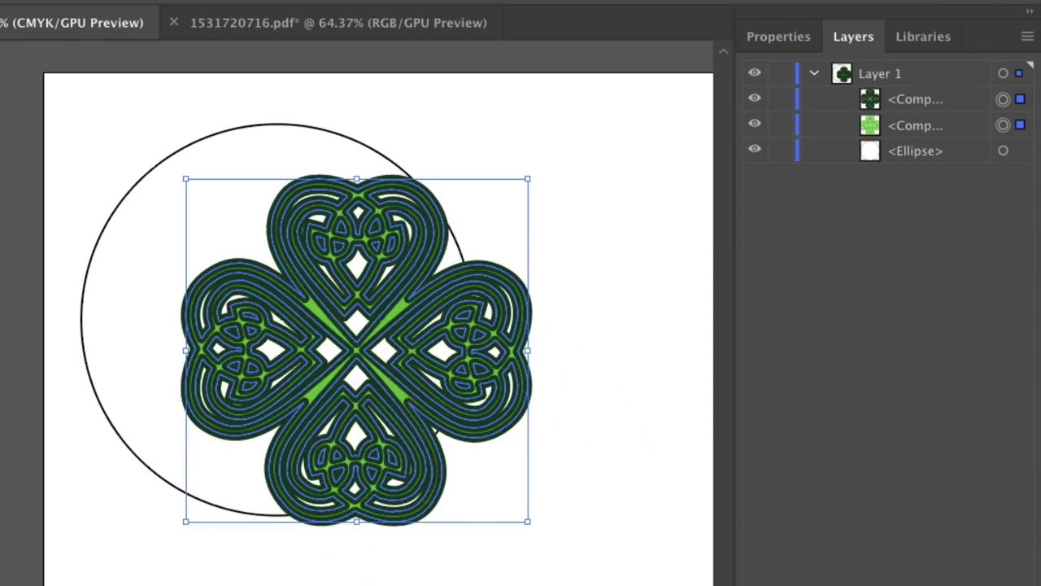
pyautogui.hotkey('ctrl', 'shift', 'a')
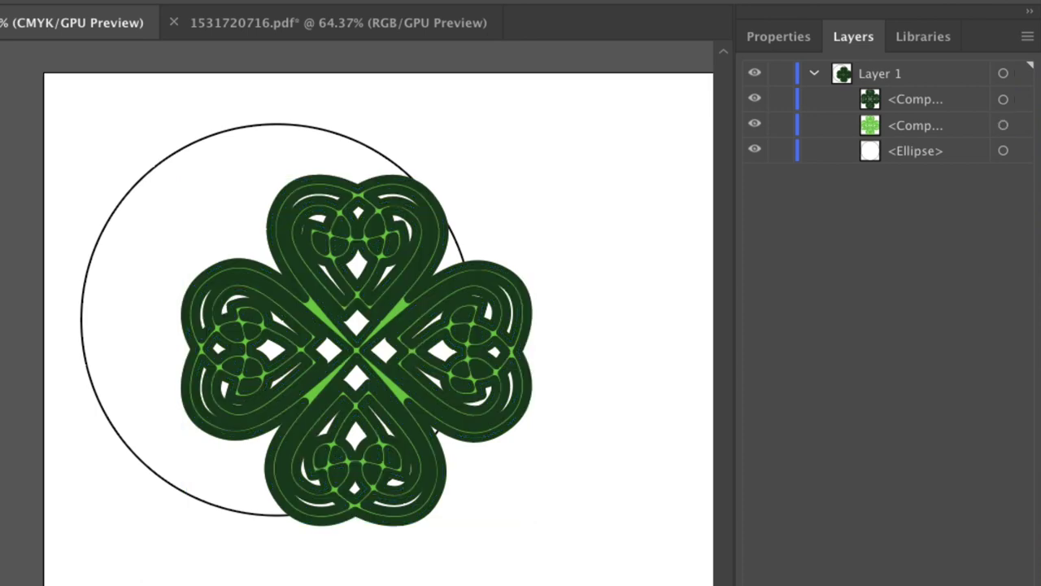
pyautogui.hotkey('ctrl', 'a')
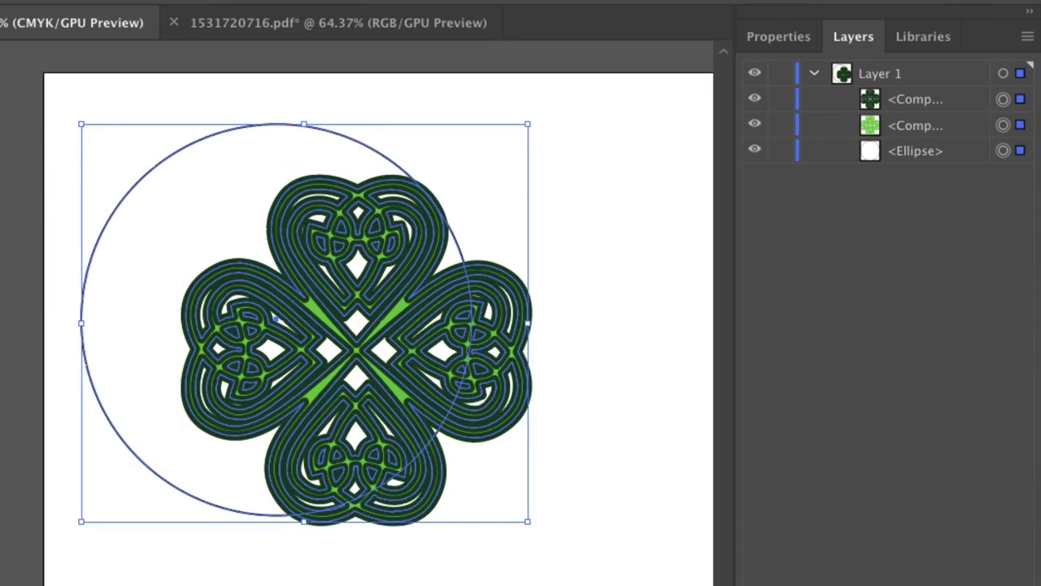
pyautogui.click(309, 1)
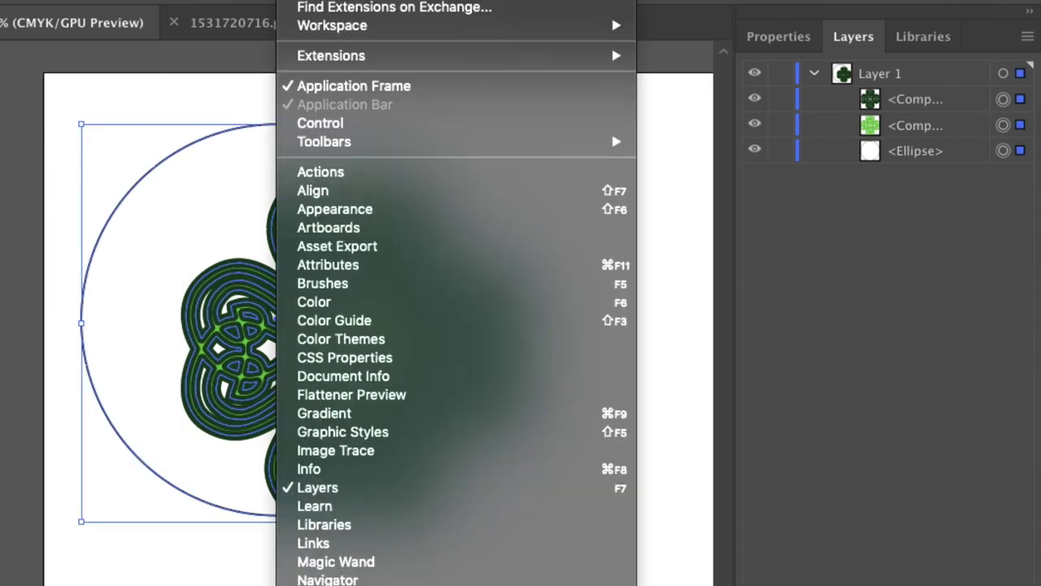
# - Align the clover and circle on vertical and horizontal centres using the Align panel
pyautogui.click(310, 190)
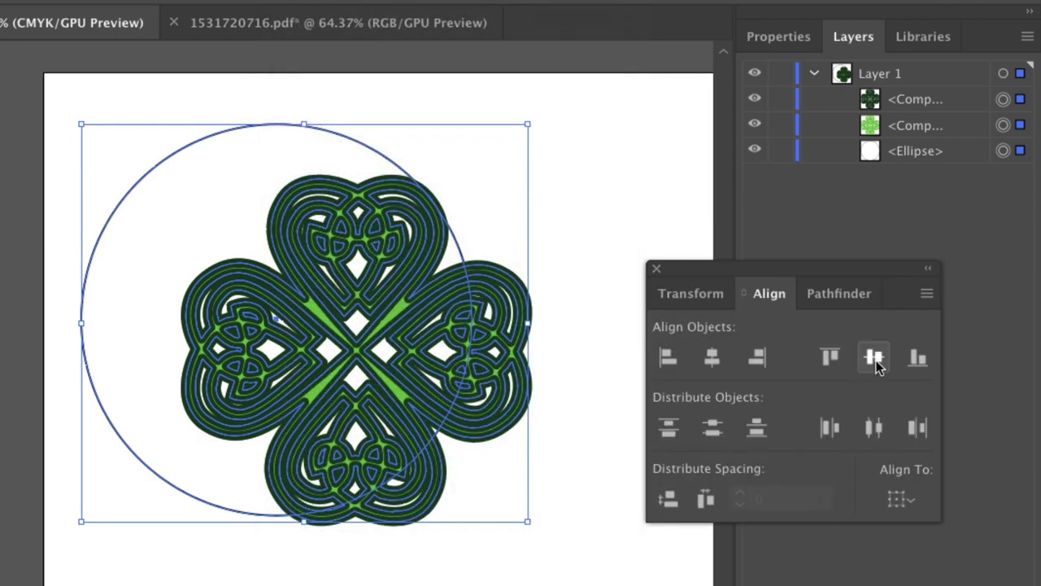
pyautogui.click(873, 358)
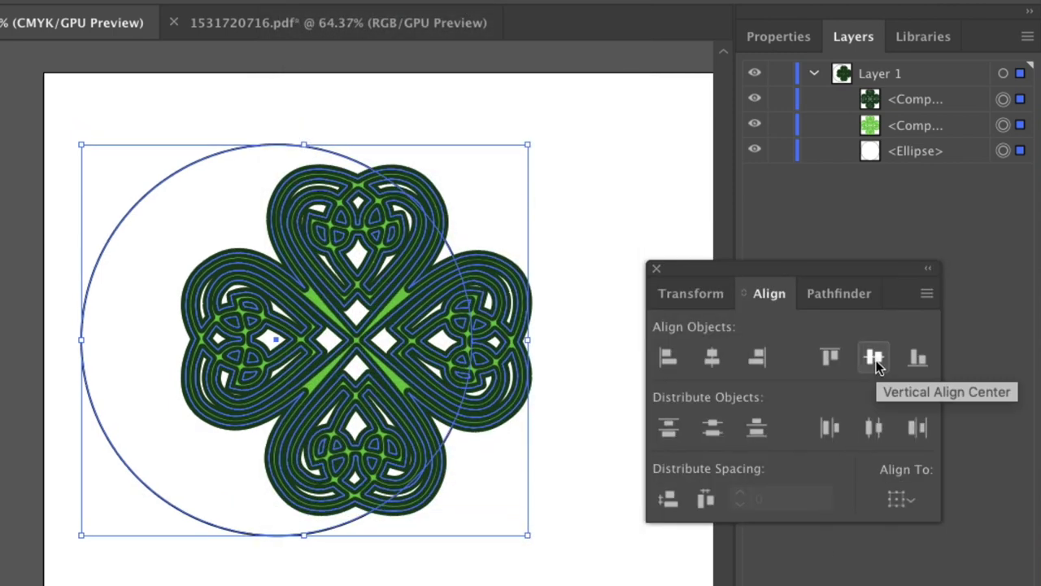
pyautogui.click(712, 358)
pyautogui.click(579, 574)
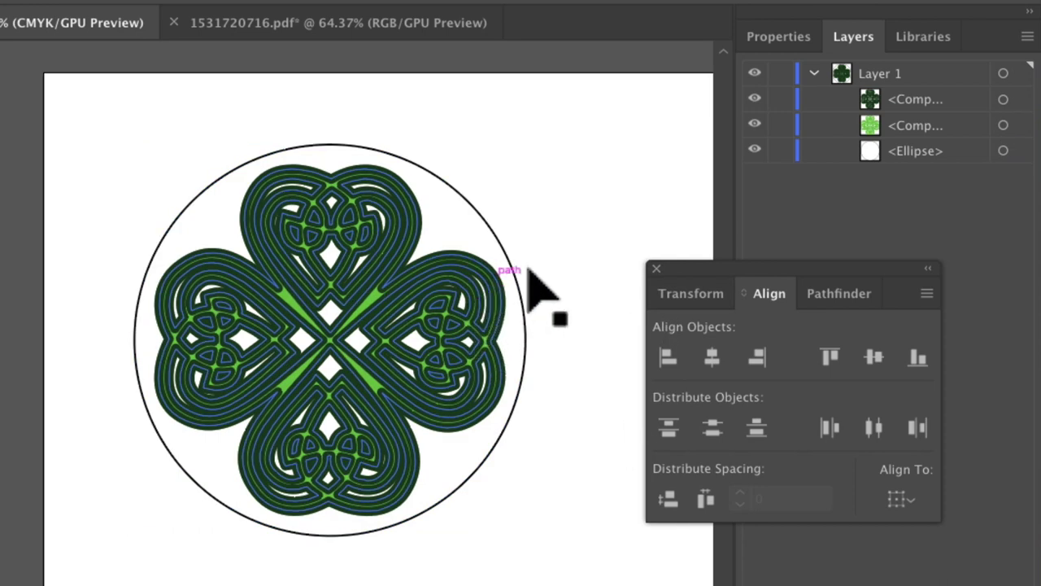
pyautogui.click(656, 269)
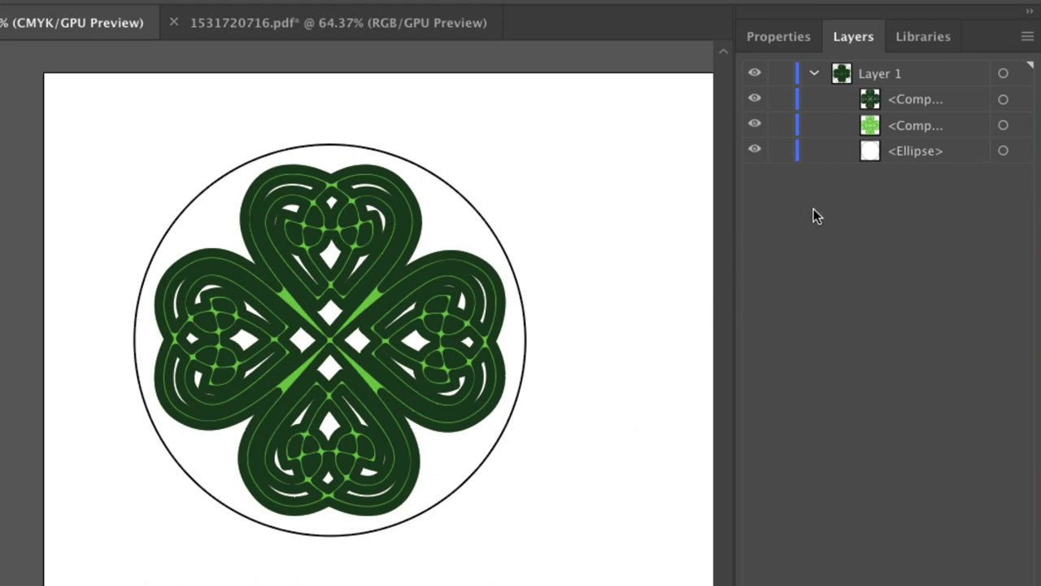
# - Hide the circle and green fill, then enter a 1 pt stroke weight in Appearance
pyautogui.click(757, 151)
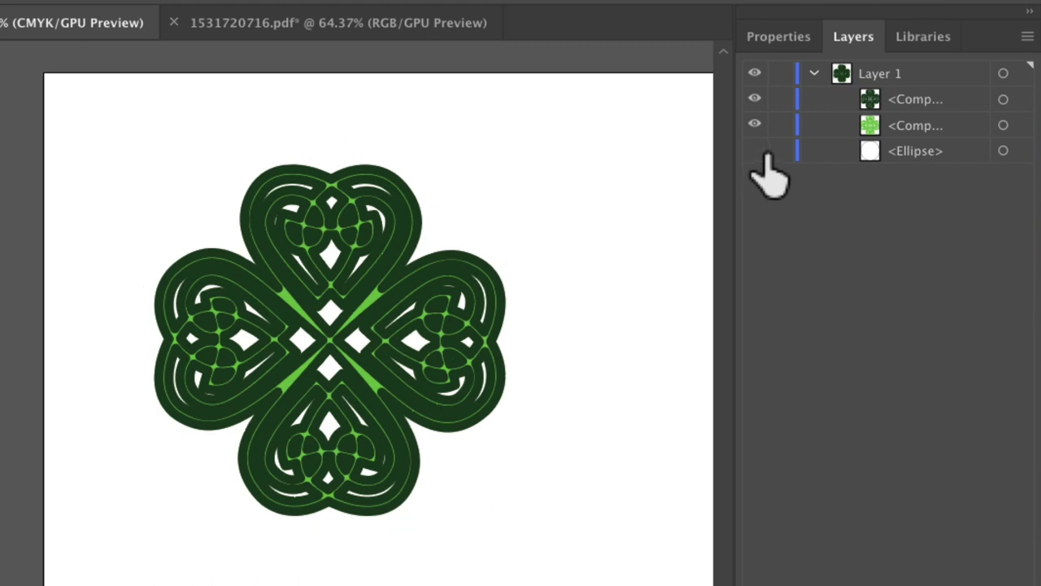
pyautogui.click(757, 125)
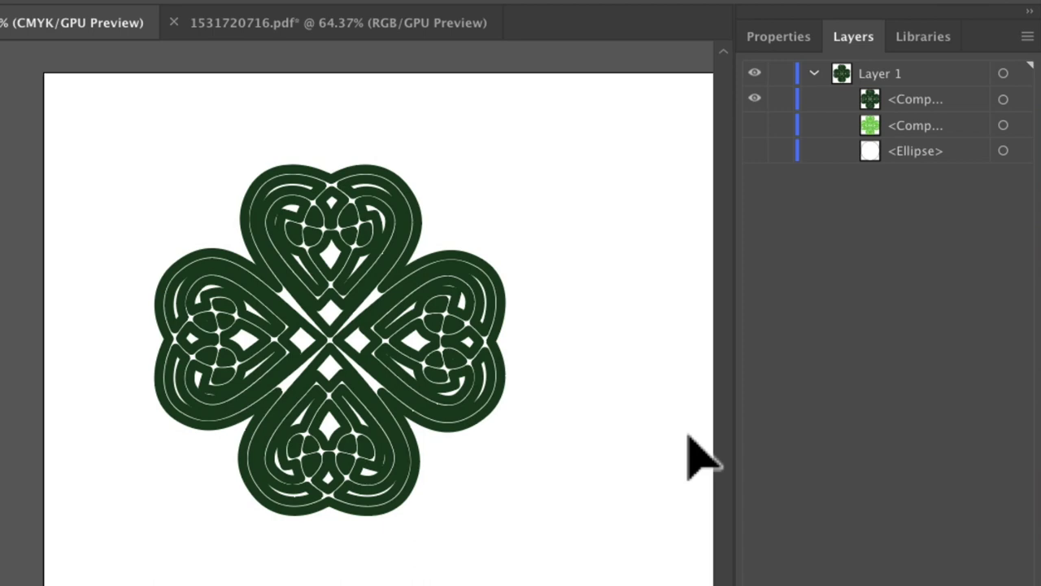
pyautogui.click(305, 0)
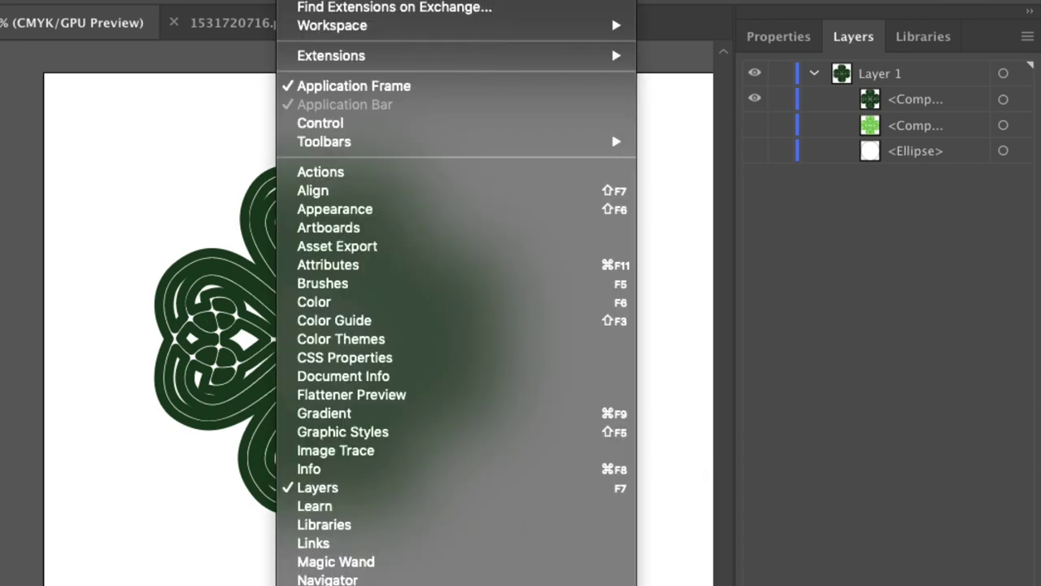
pyautogui.click(407, 210)
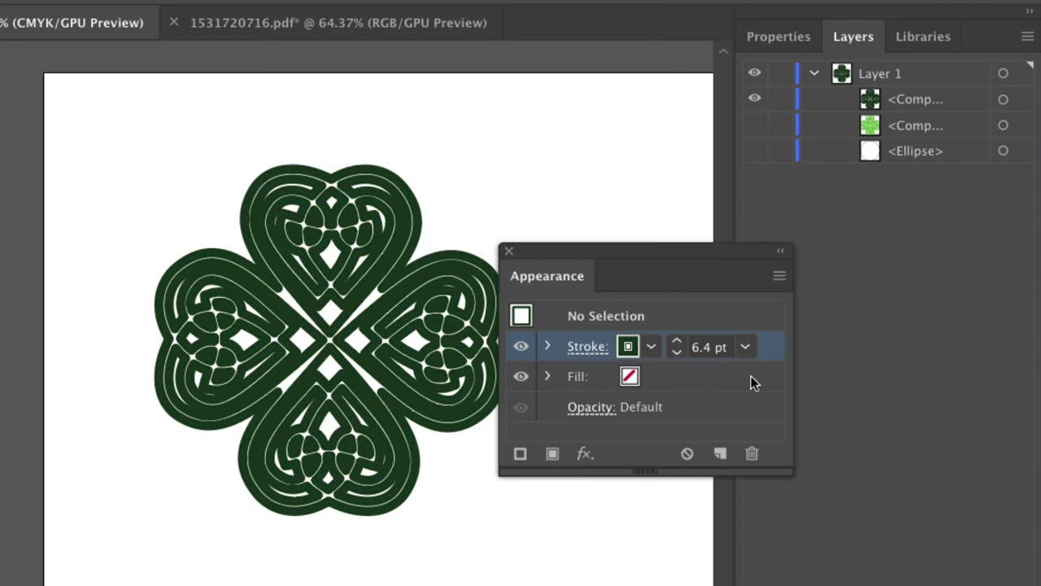
pyautogui.click(713, 349)
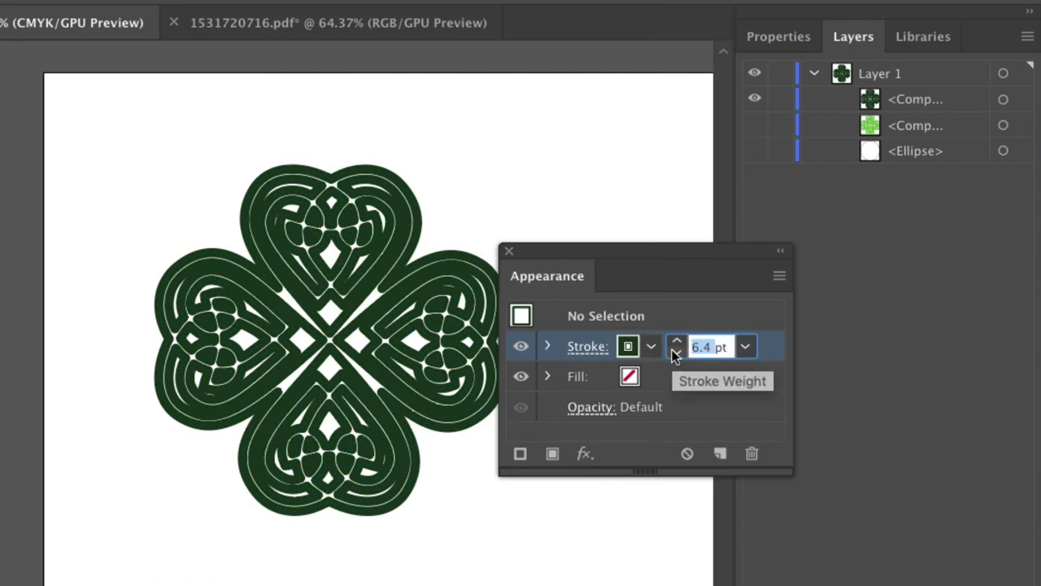
pyautogui.write('1')
pyautogui.press('Return')
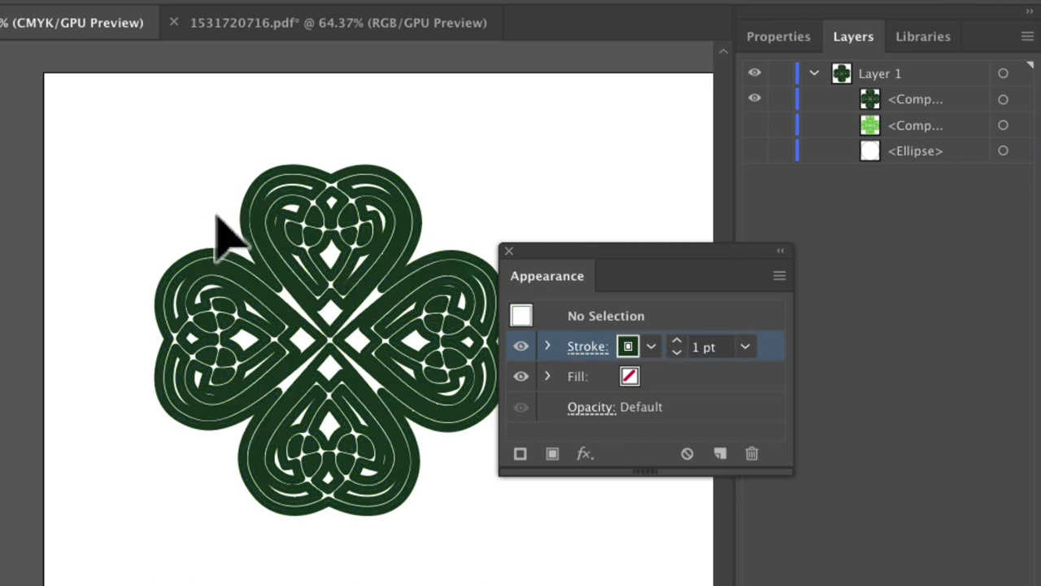
# - Select the dark clover outline and change its stroke from 6.4 pt to 1 pt
pyautogui.click(341, 207)
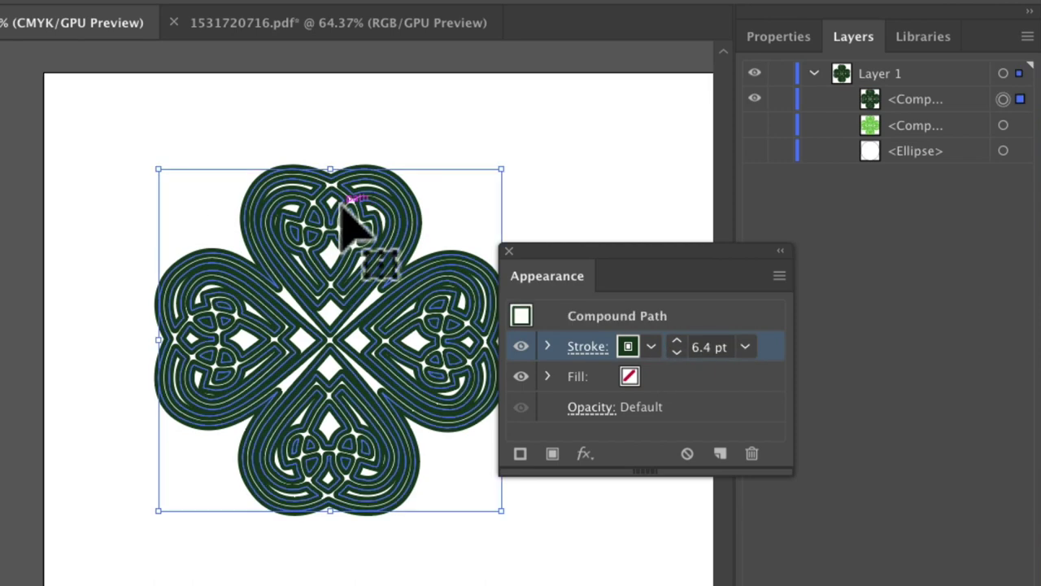
pyautogui.click(701, 346)
pyautogui.doubleClick(701, 346)
pyautogui.write('1')
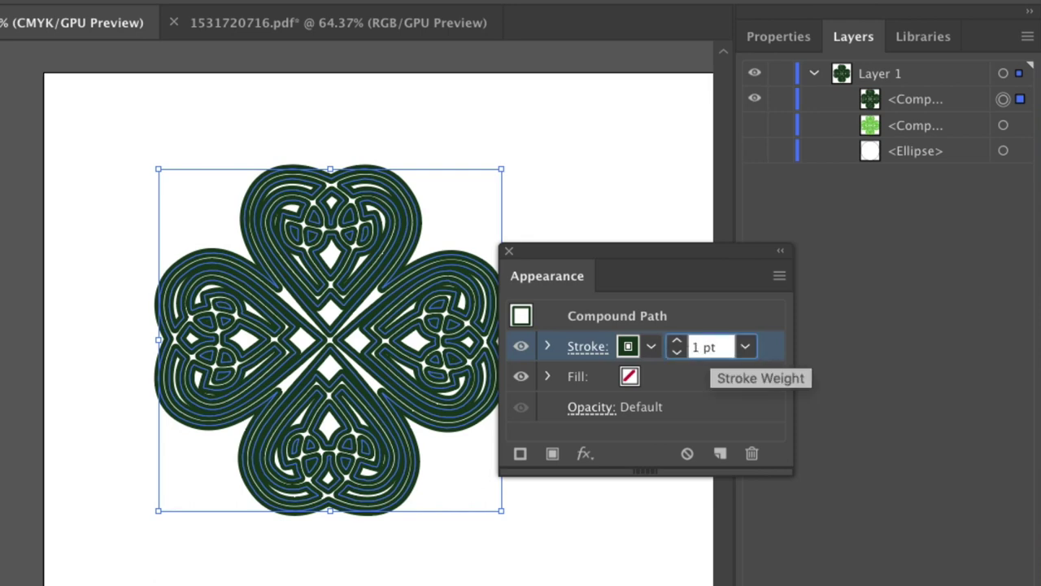
pyautogui.press('Return')
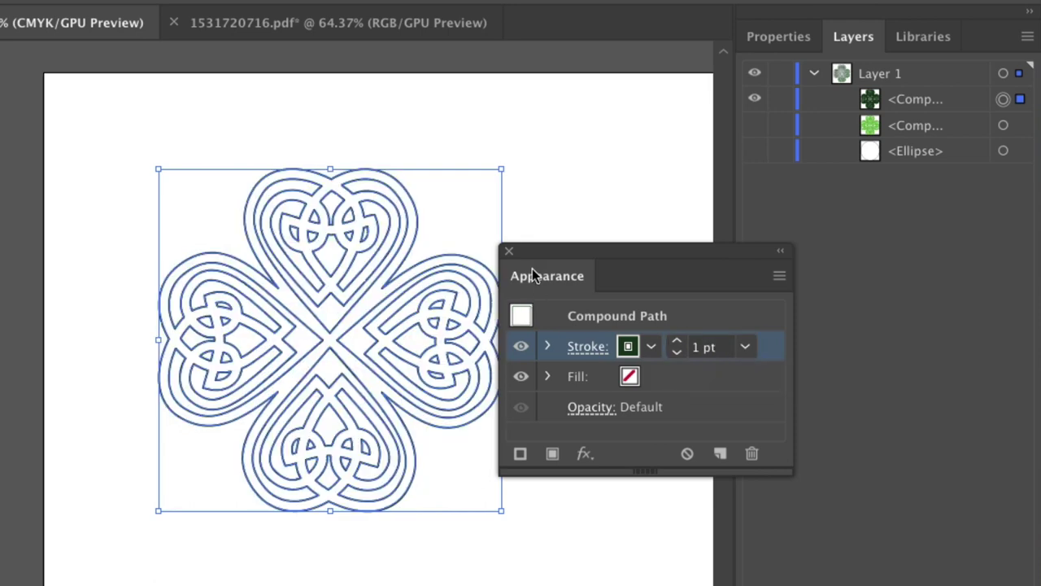
# - Show the green fill and circle again, then hide both clover compound paths, leaving only the circle
pyautogui.click(509, 251)
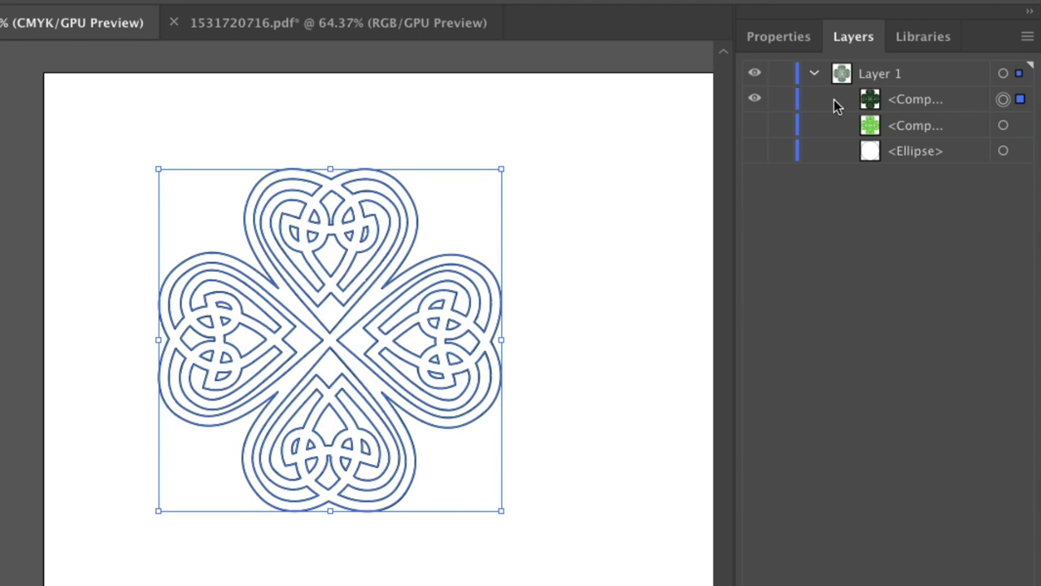
pyautogui.click(754, 125)
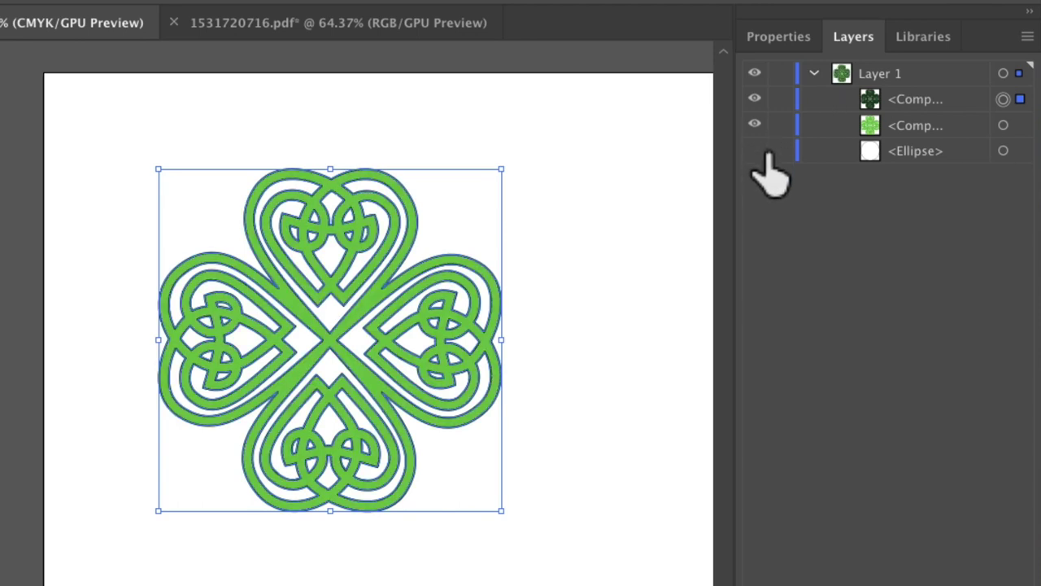
pyautogui.click(755, 151)
pyautogui.click(616, 526)
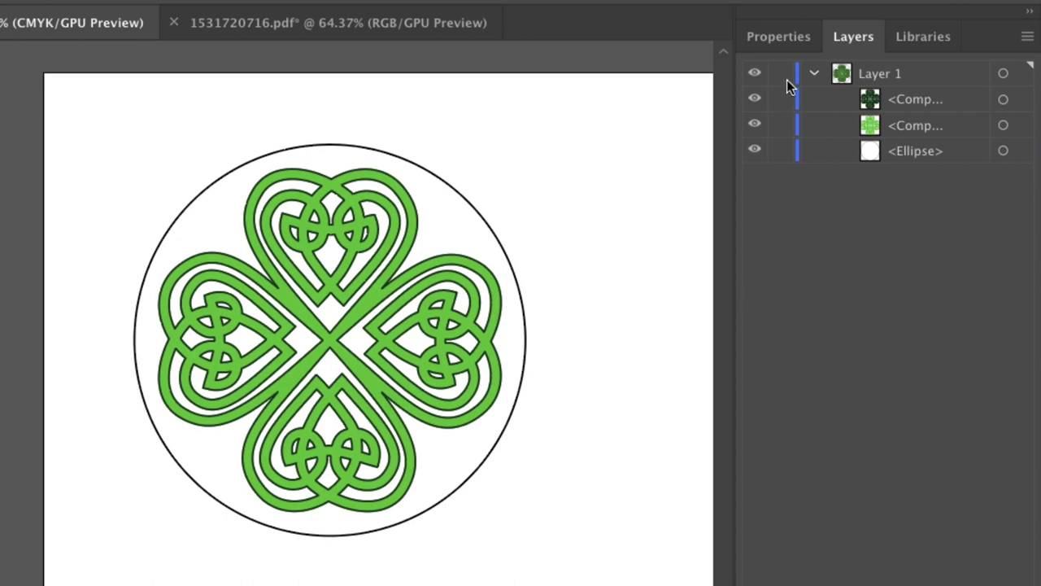
pyautogui.click(757, 125)
pyautogui.click(756, 125)
pyautogui.click(757, 151)
pyautogui.moveTo(754, 125); pyautogui.dragTo(755, 100)
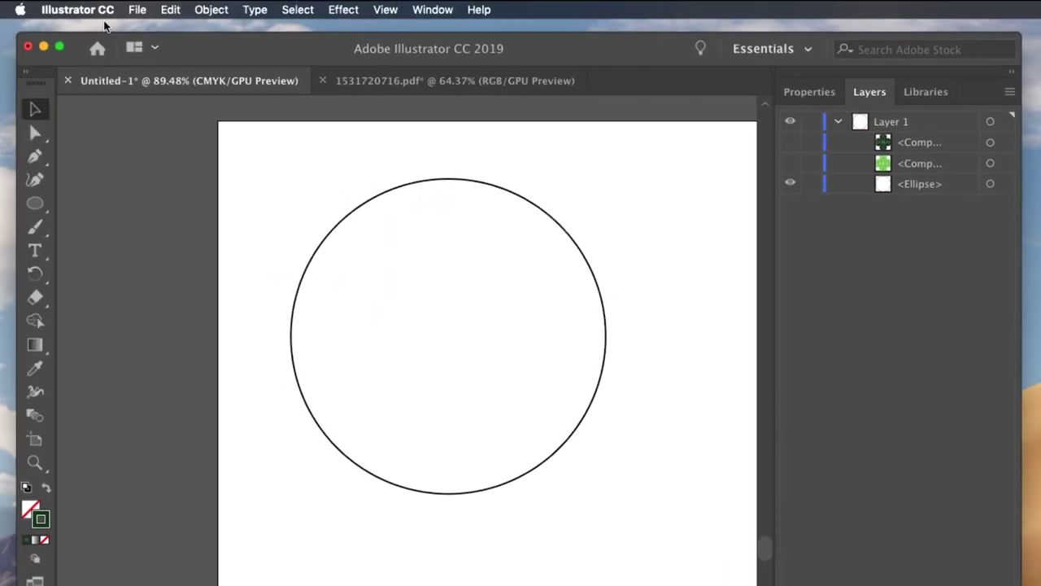
# - Save the document as an Adobe PDF named coaster-cut
pyautogui.click(135, 8)
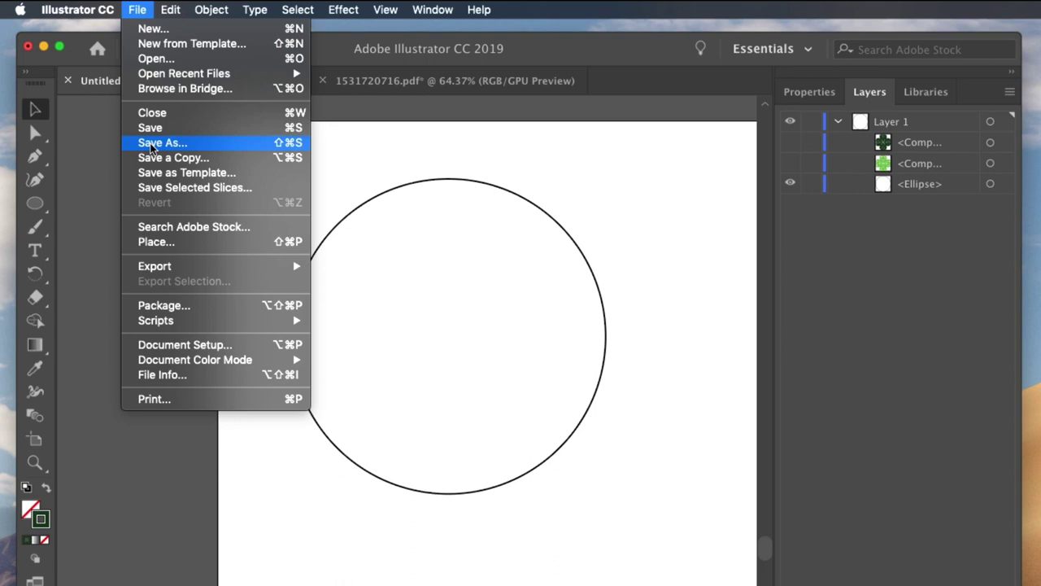
pyautogui.click(152, 146)
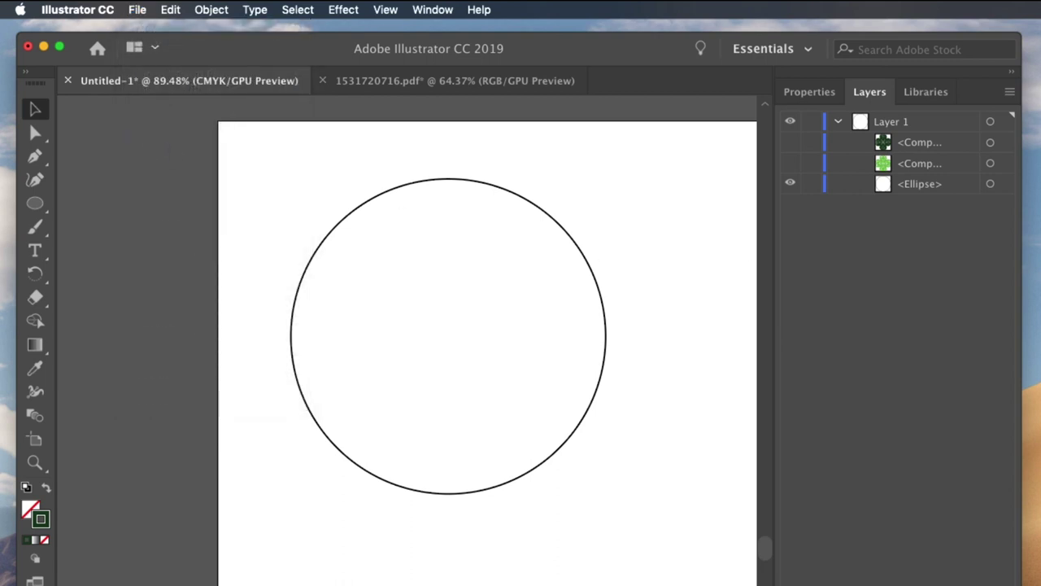
pyautogui.hotkey('ctrl', 's')
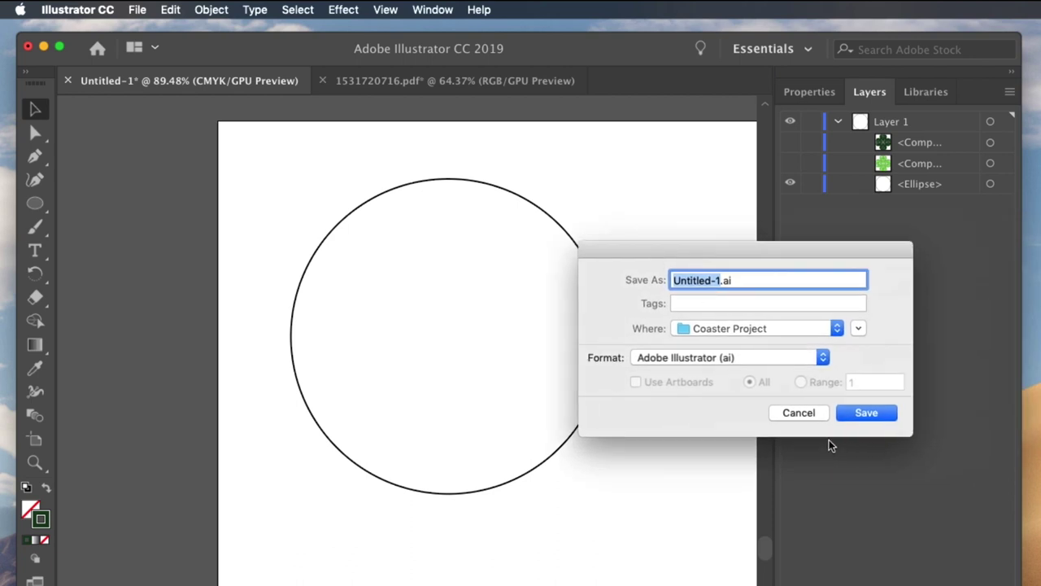
pyautogui.click(716, 361)
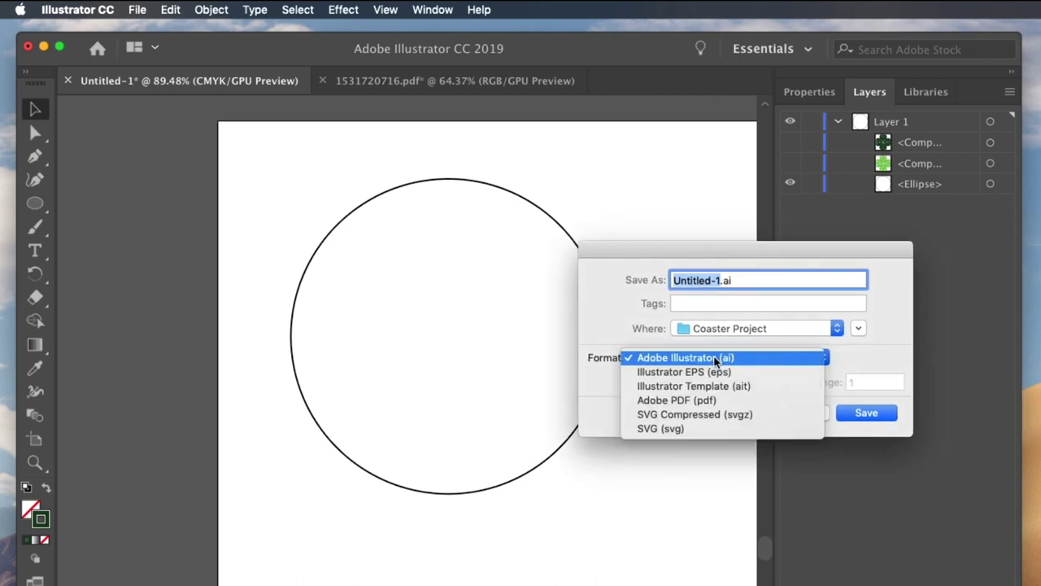
pyautogui.click(720, 400)
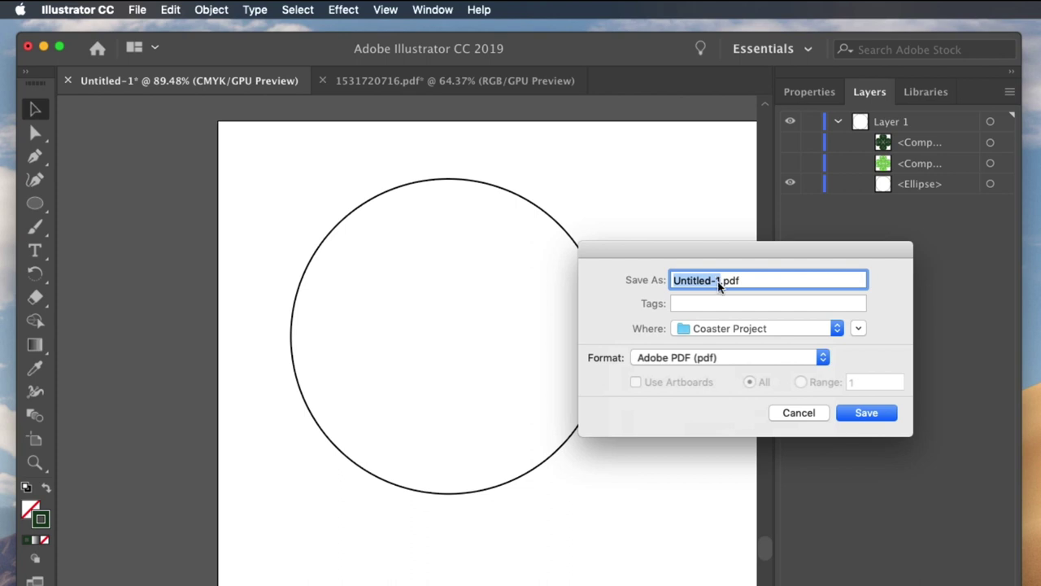
pyautogui.click(719, 283)
pyautogui.moveTo(722, 280); pyautogui.dragTo(669, 280)
pyautogui.write('c')
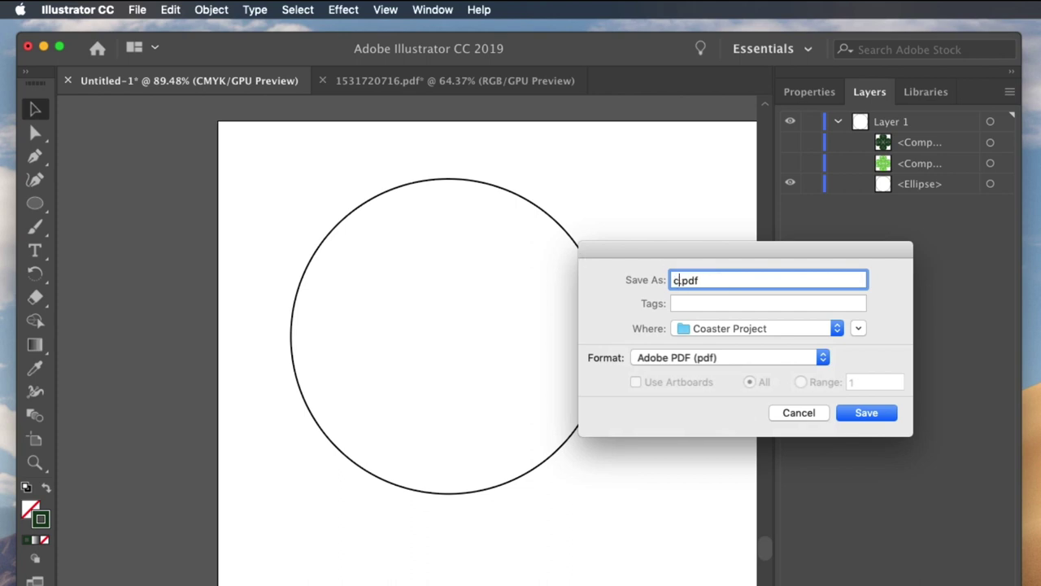
pyautogui.write('oaster-cut')
pyautogui.click(856, 416)
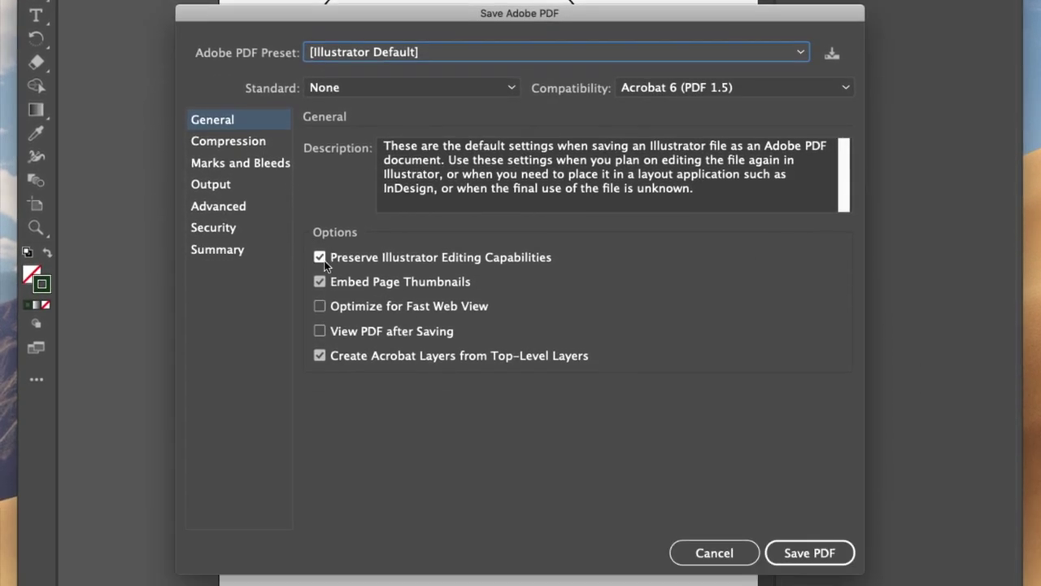
# - Turn off Preserve Illustrator Editing Capabilities and Acrobat Layers, then save the PDF
pyautogui.click(321, 259)
pyautogui.click(319, 355)
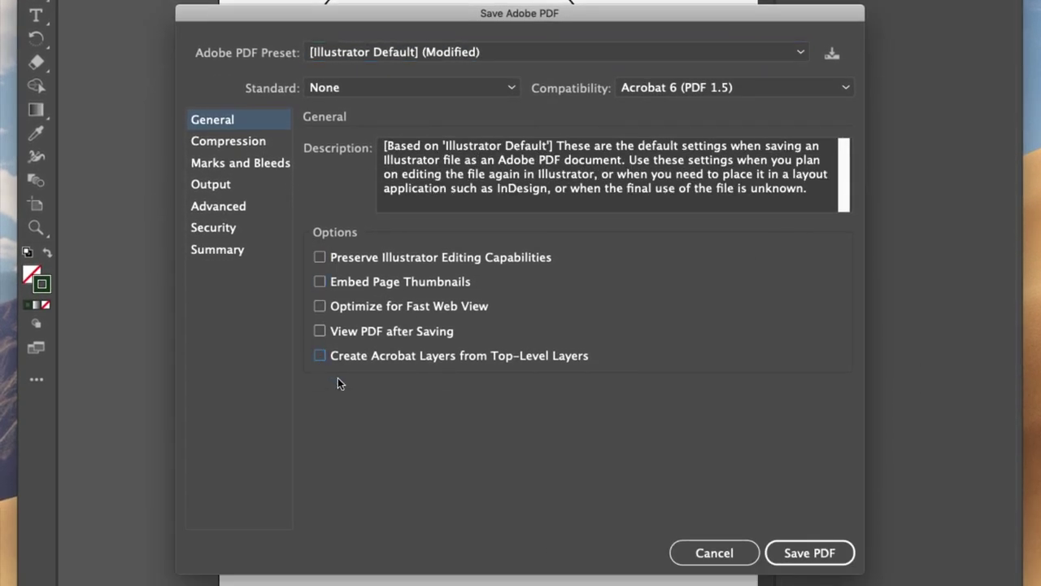
pyautogui.click(802, 552)
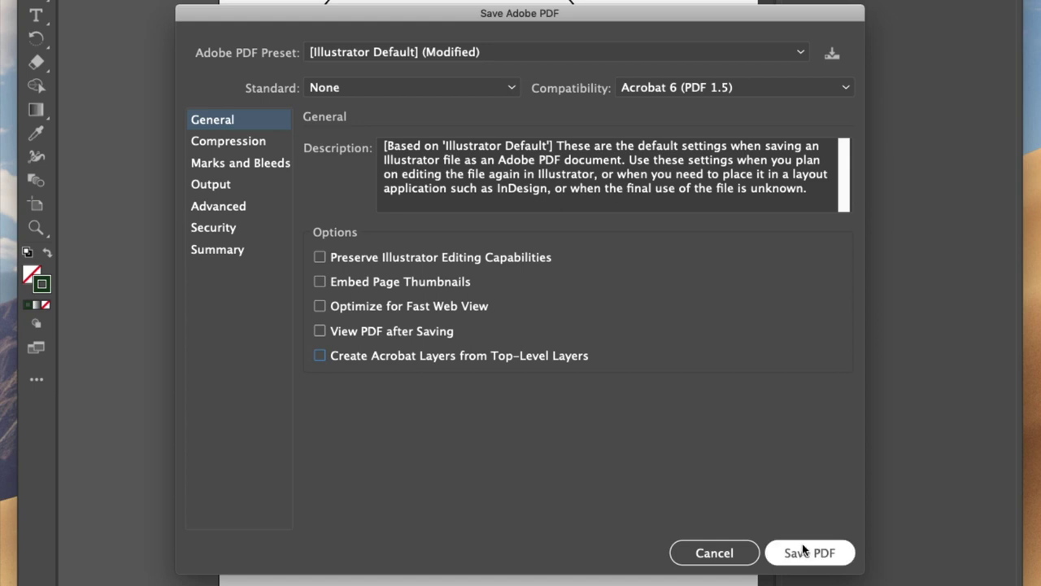
pyautogui.click(804, 551)
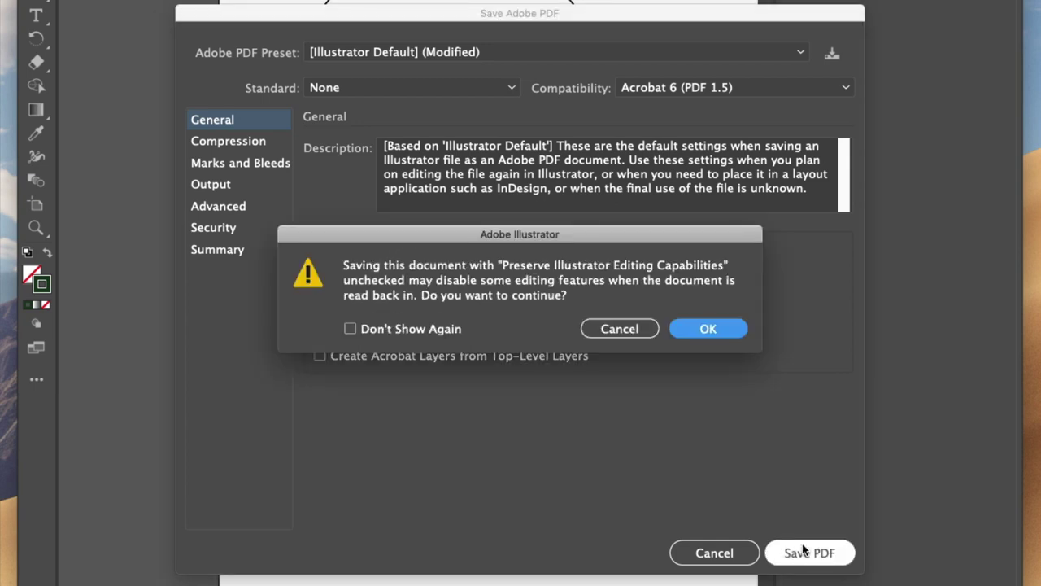
pyautogui.click(709, 330)
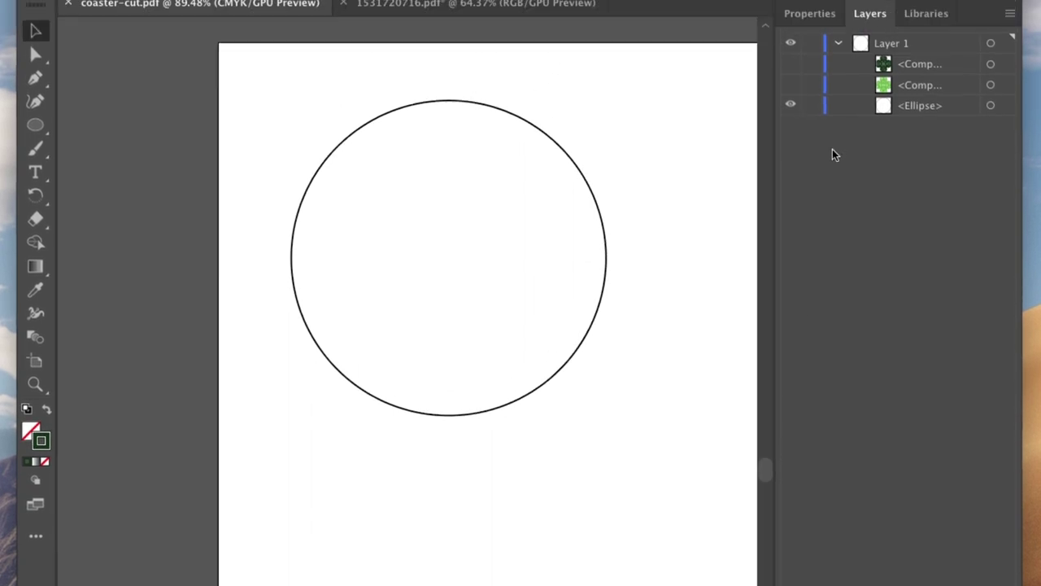
# - Hide the circle, show the green clover compound path, and save it as coaster-engrave.pdf
pyautogui.click(793, 183)
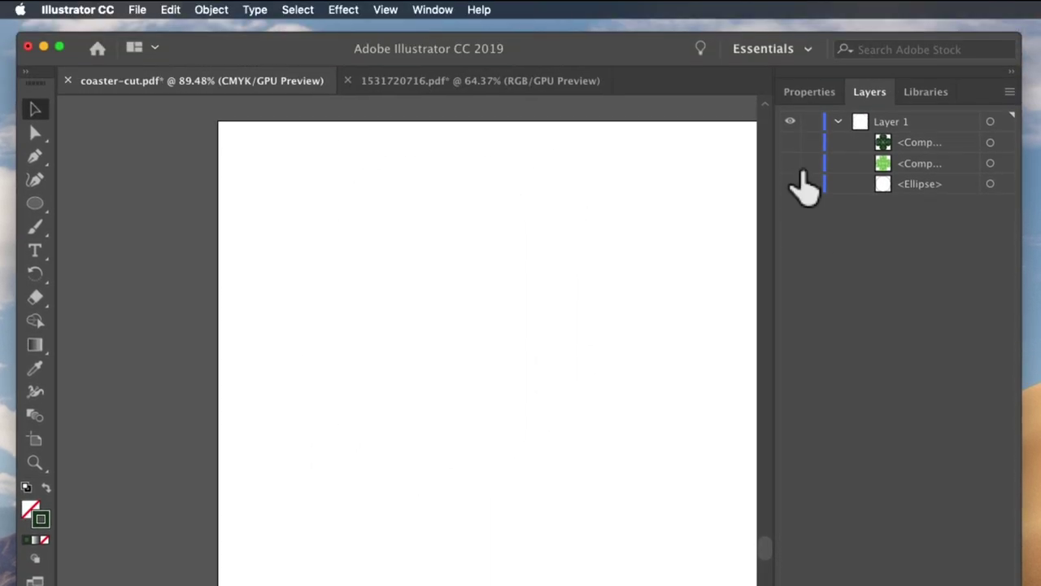
pyautogui.click(793, 163)
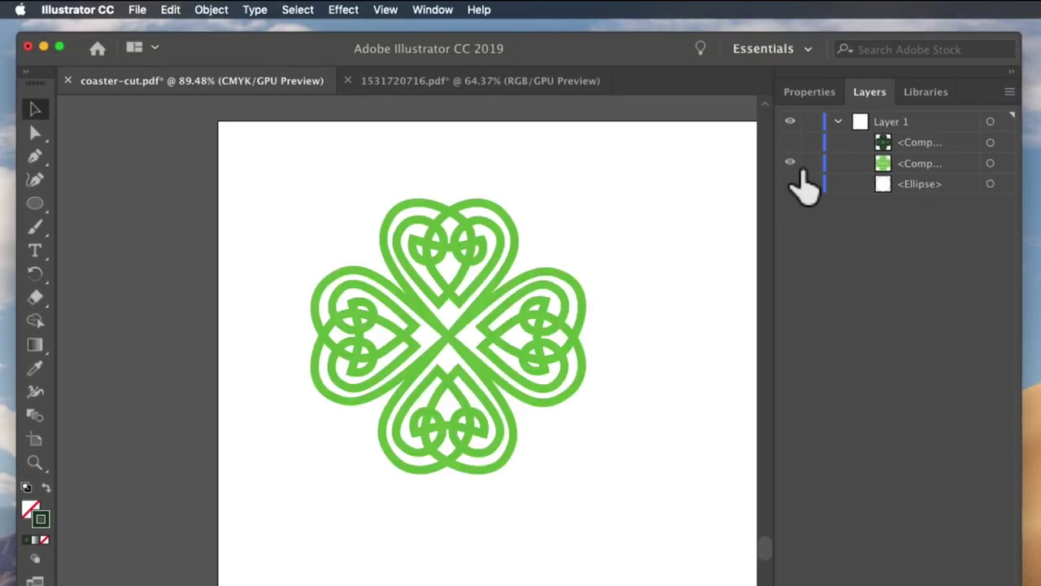
pyautogui.click(134, 9)
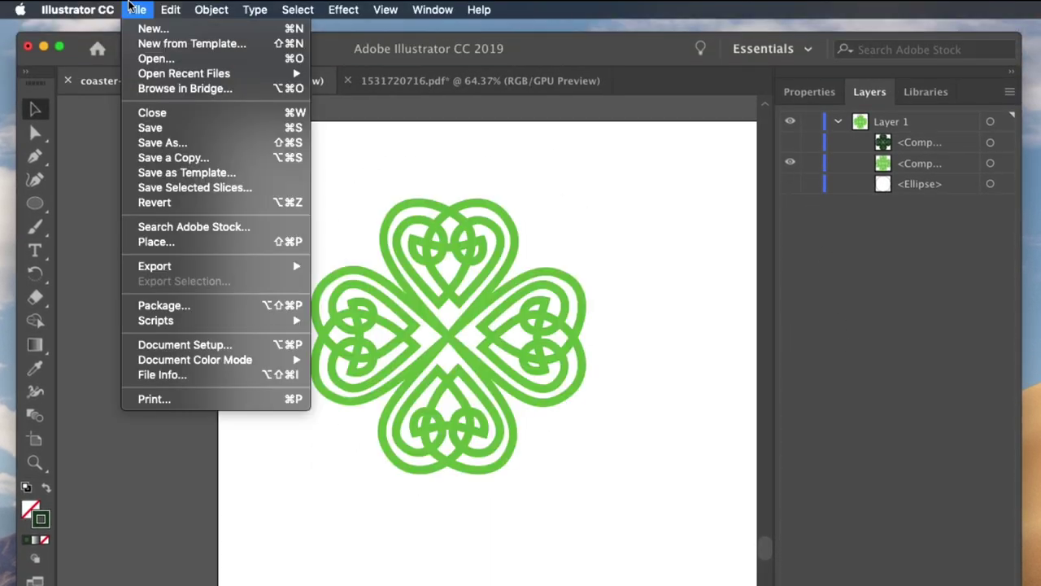
pyautogui.click(163, 138)
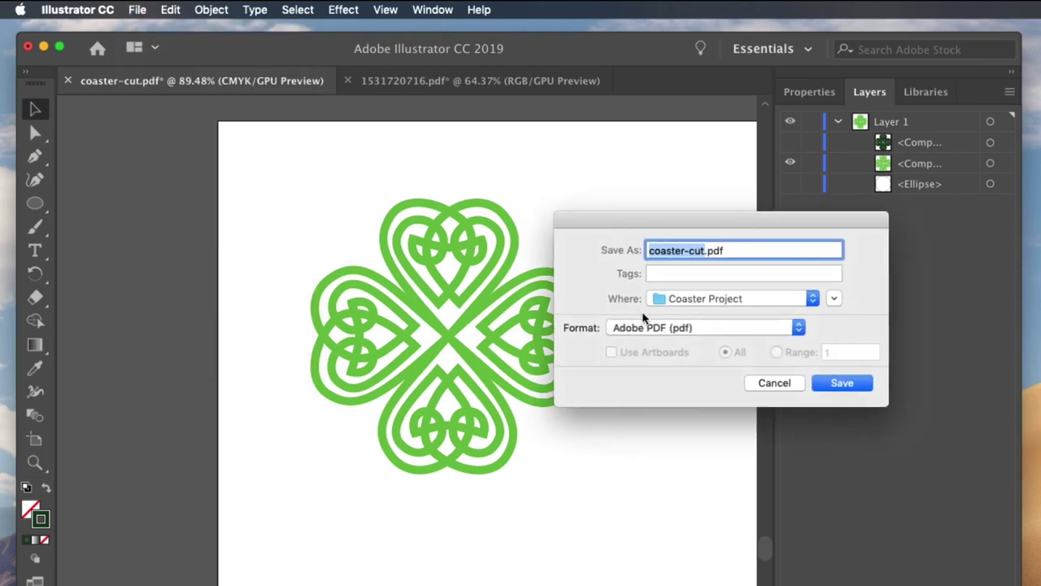
pyautogui.click(706, 250)
pyautogui.press('BackSpace')
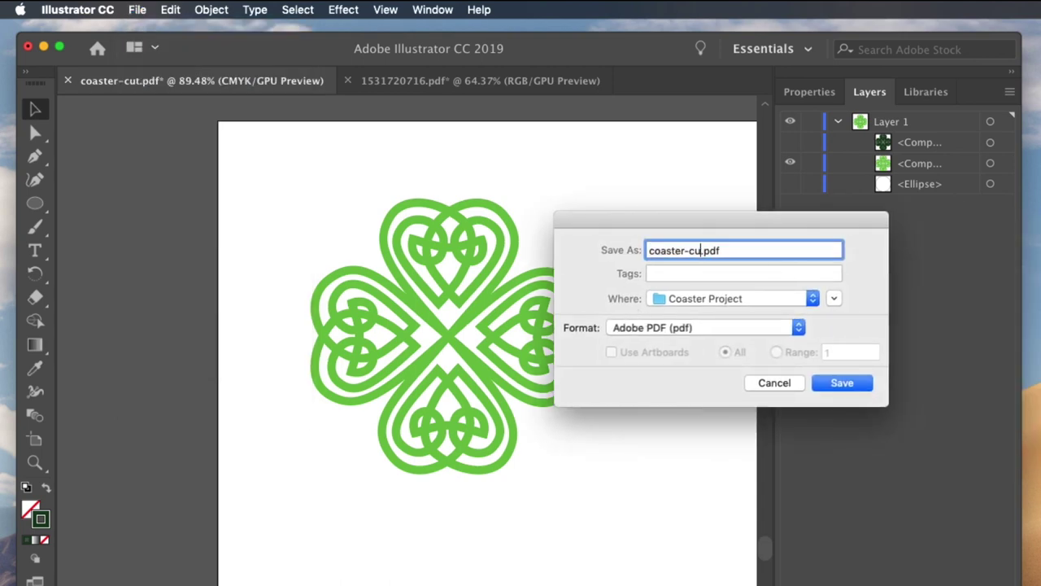
pyautogui.press('BackSpace')
pyautogui.press('BackSpace')
pyautogui.write('engra')
pyautogui.write('ve')
pyautogui.click(837, 383)
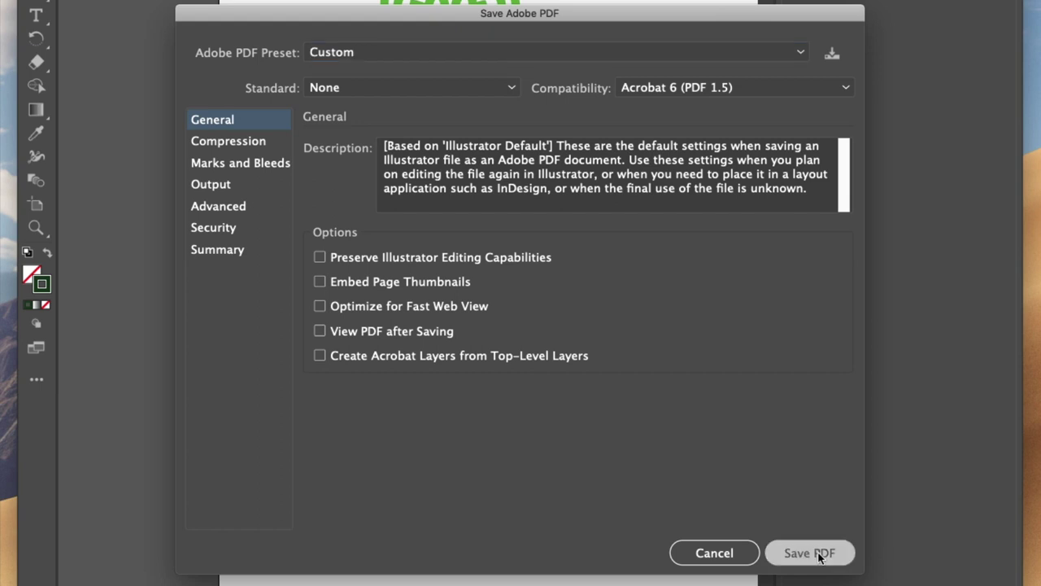
pyautogui.click(813, 552)
pyautogui.click(714, 327)
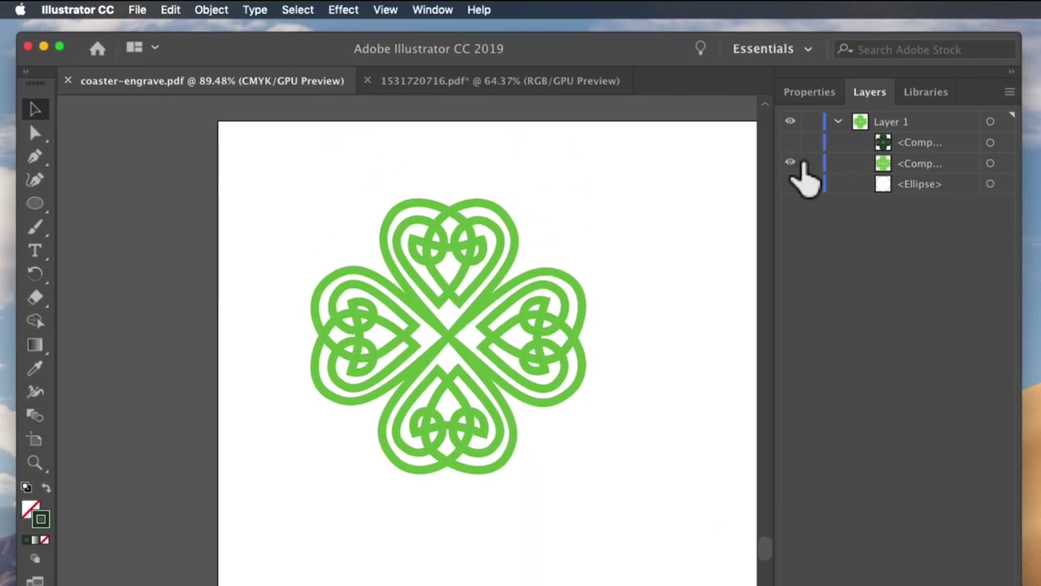
# - Hide the green clover, show the outline clover, and save it as coaster-score.pdf
pyautogui.click(791, 163)
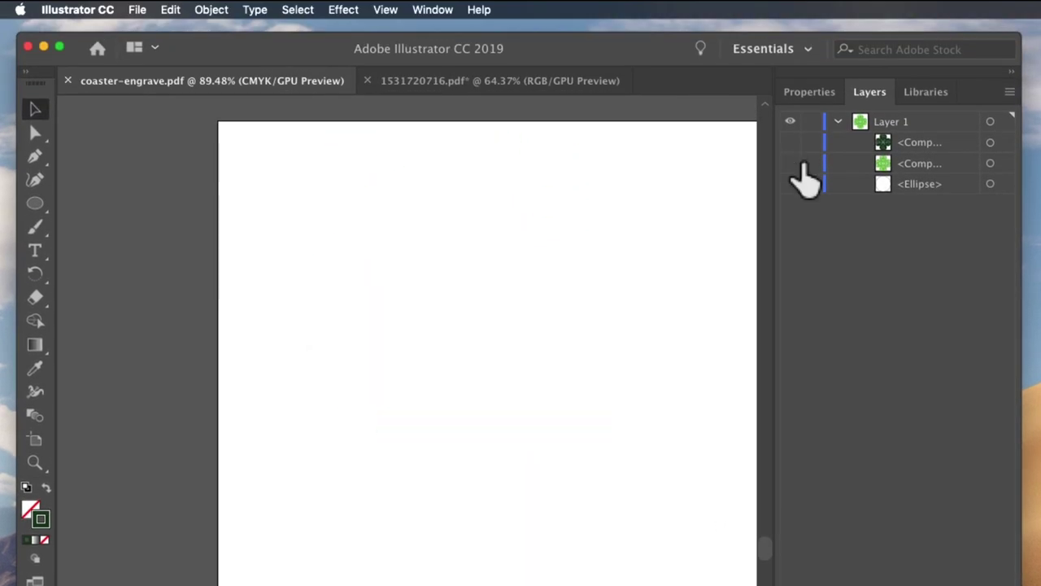
pyautogui.click(793, 143)
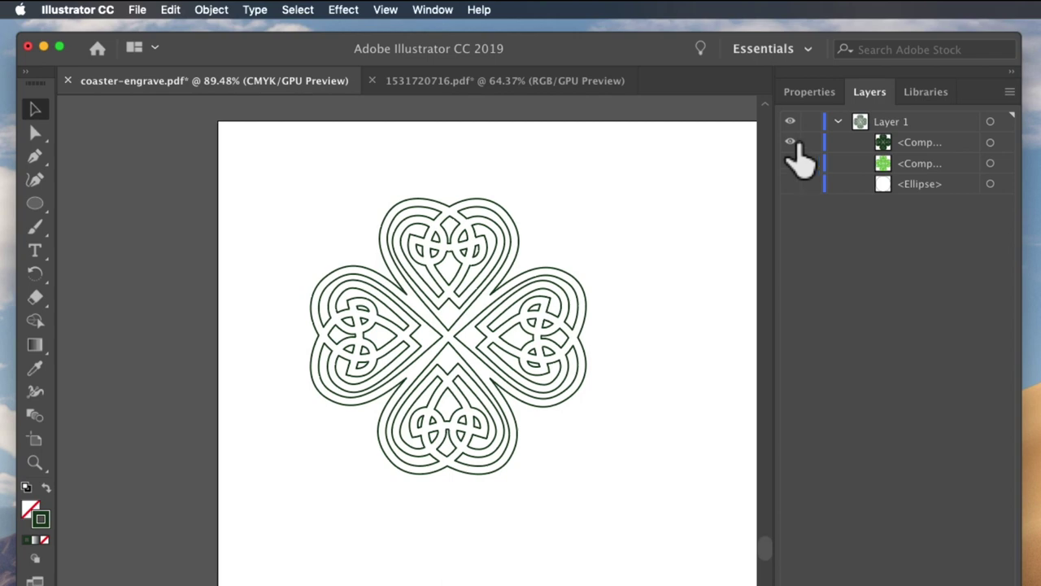
pyautogui.click(137, 9)
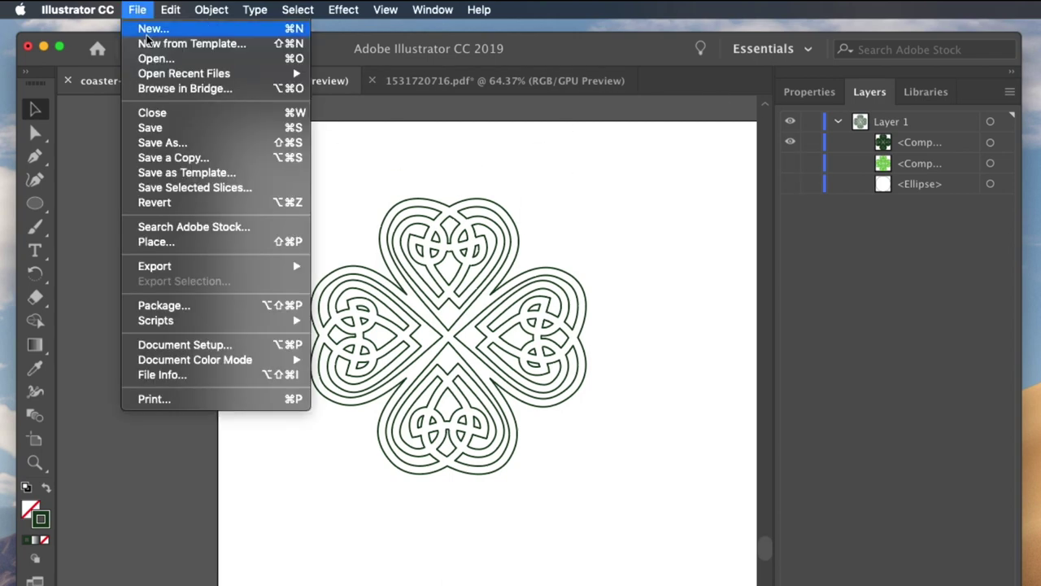
pyautogui.press('Escape')
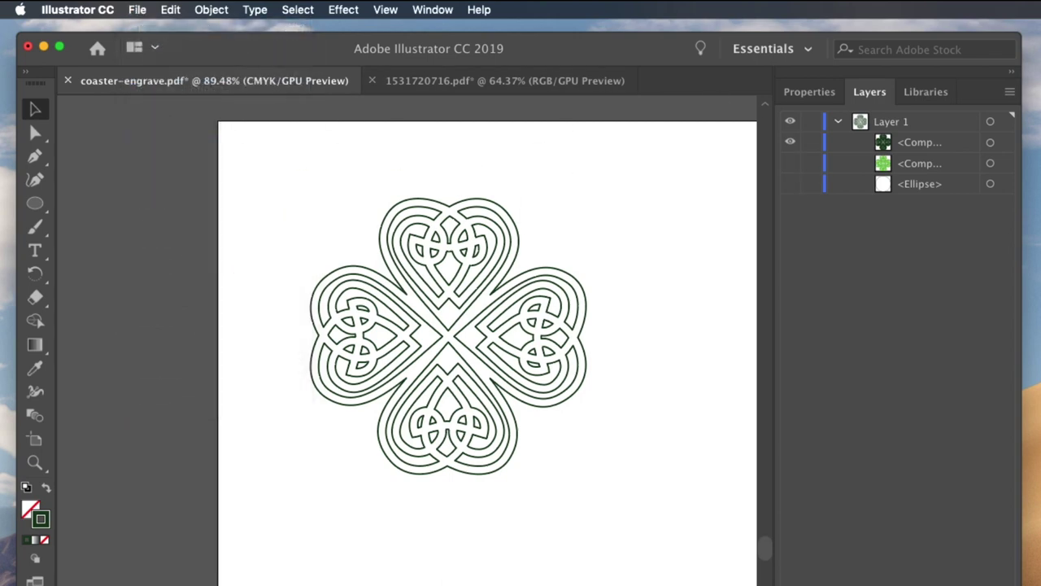
pyautogui.doubleClick(734, 241)
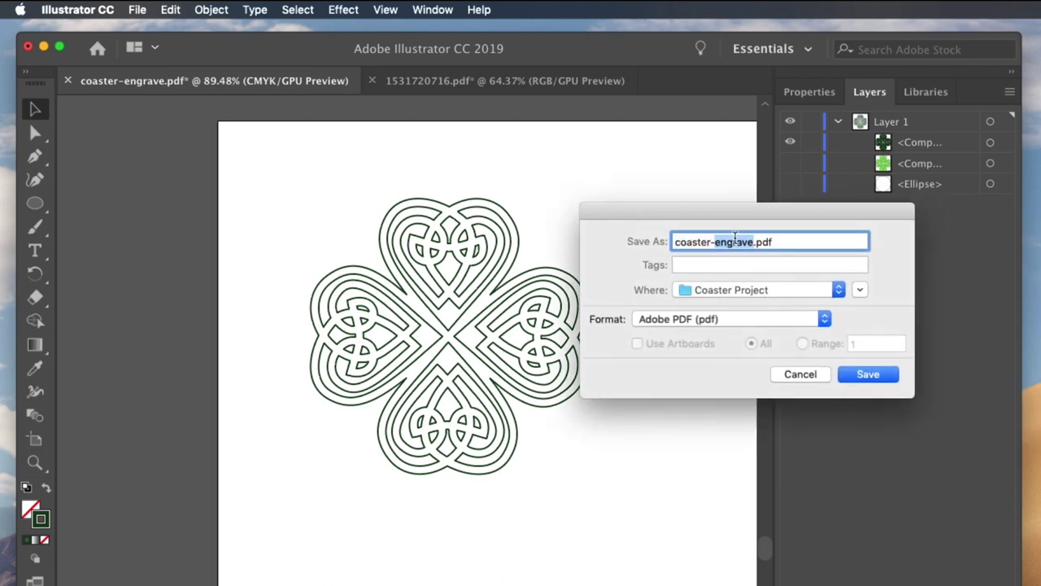
pyautogui.write('score')
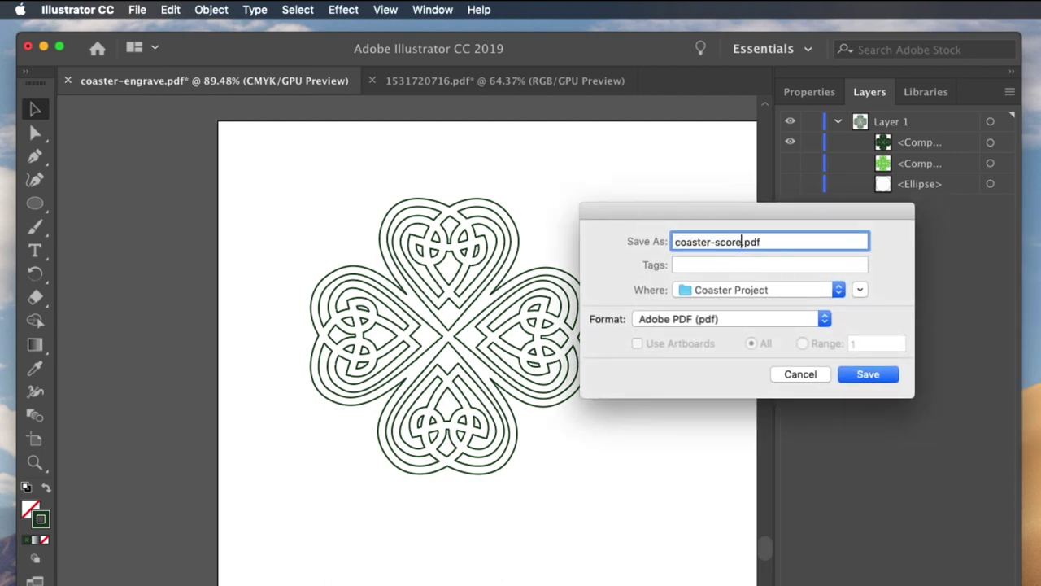
pyautogui.click(850, 375)
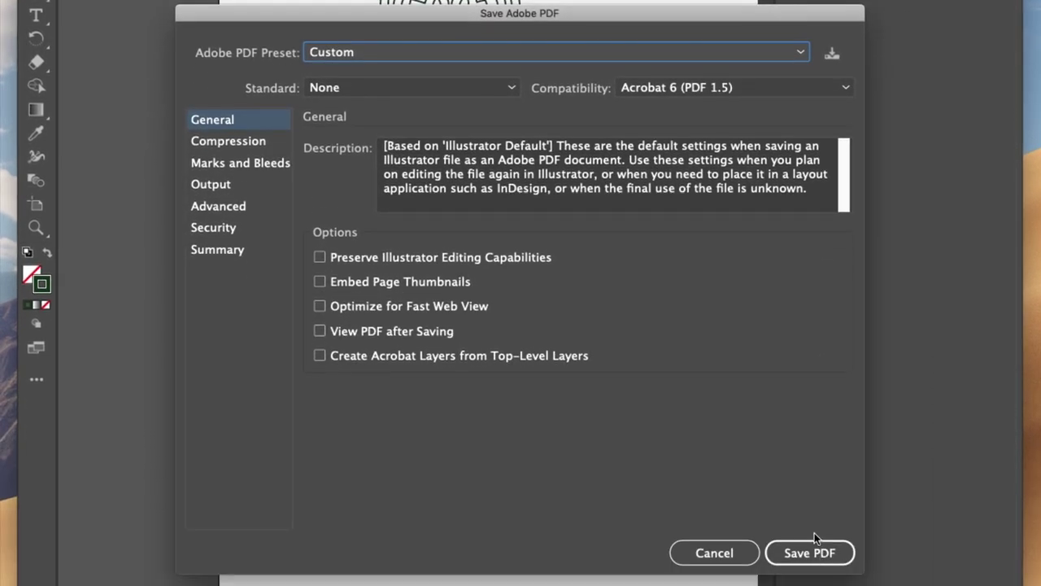
pyautogui.click(812, 552)
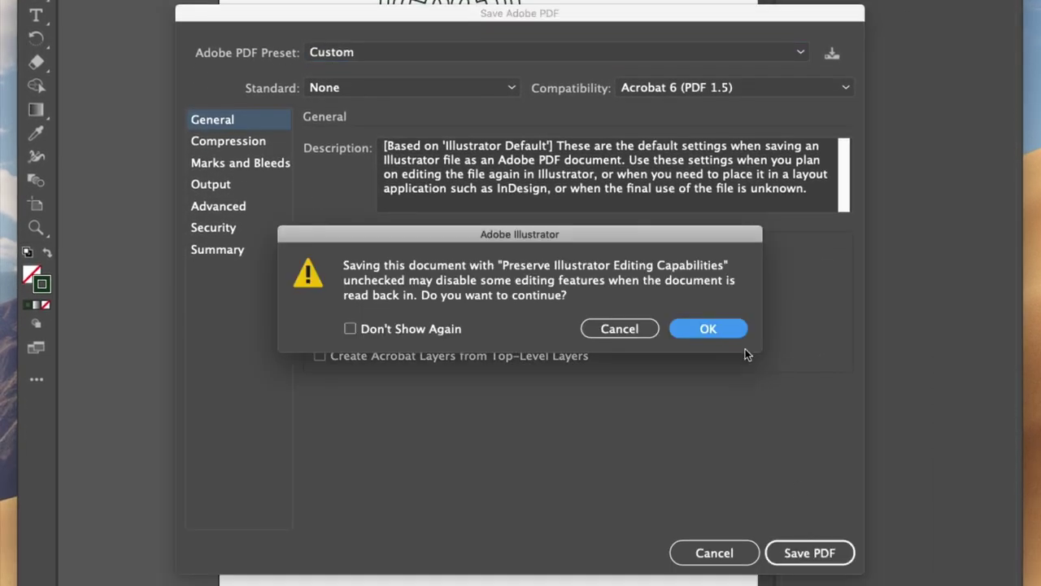
pyautogui.click(696, 327)
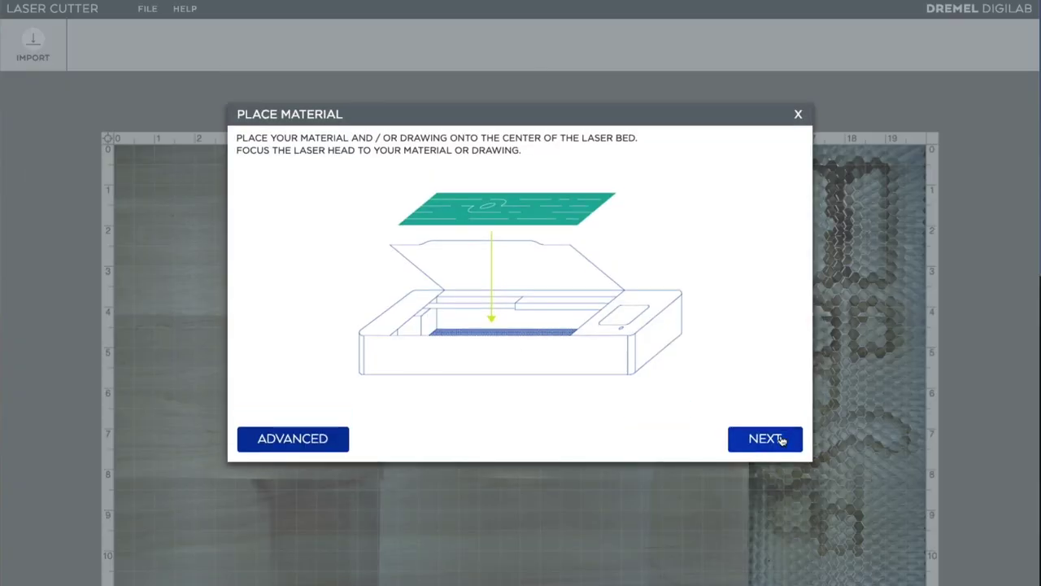
# - Proceed from Place Material so the laser captures a stitched image of the wood sheet
pyautogui.click(782, 440)
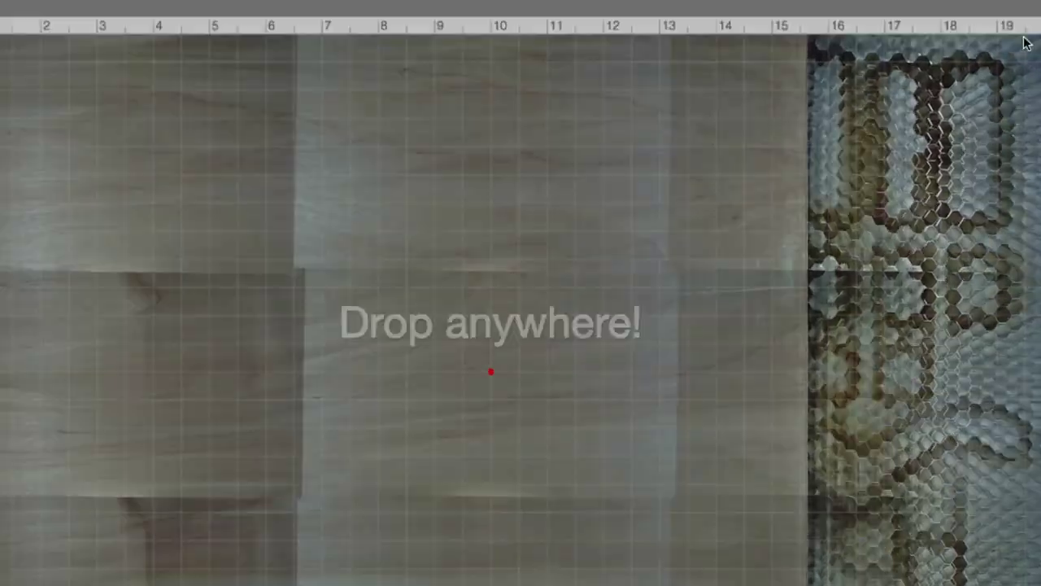
# - Import coaster-cut.pdf onto the bed with cut lines only
pyautogui.moveTo(1023, 41); pyautogui.dragTo(318, 137)
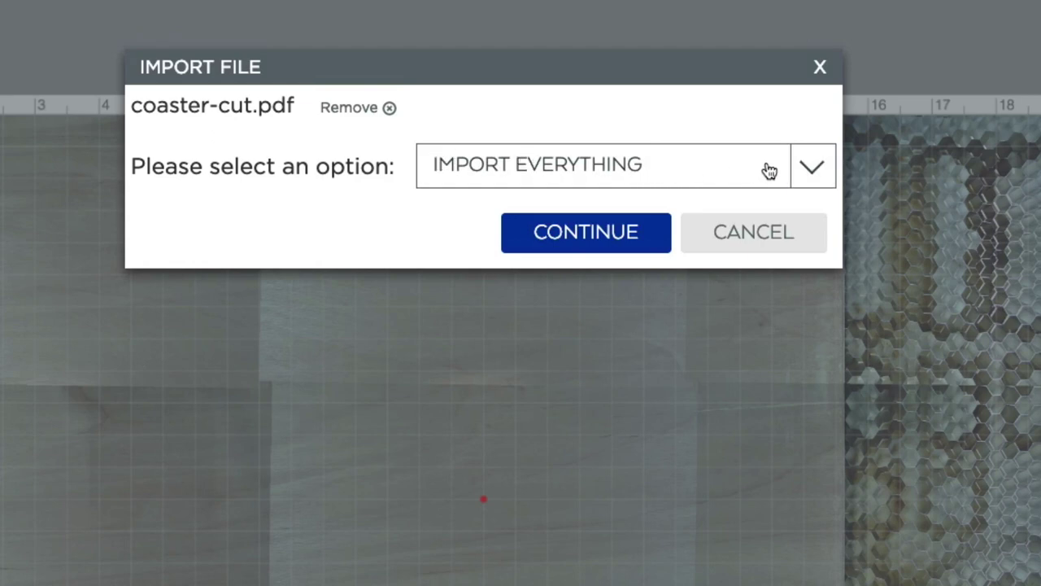
pyautogui.click(818, 179)
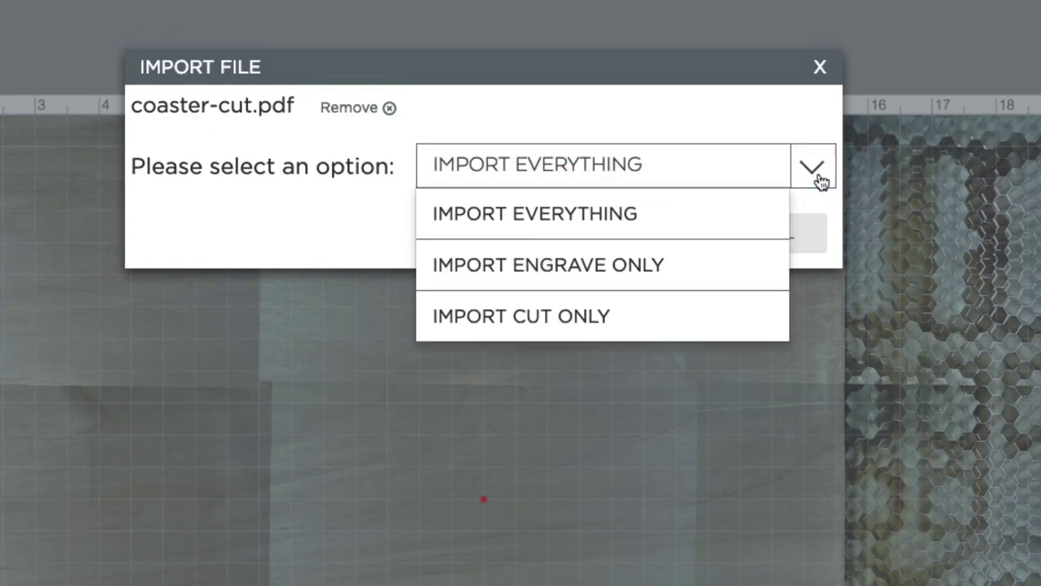
pyautogui.click(637, 325)
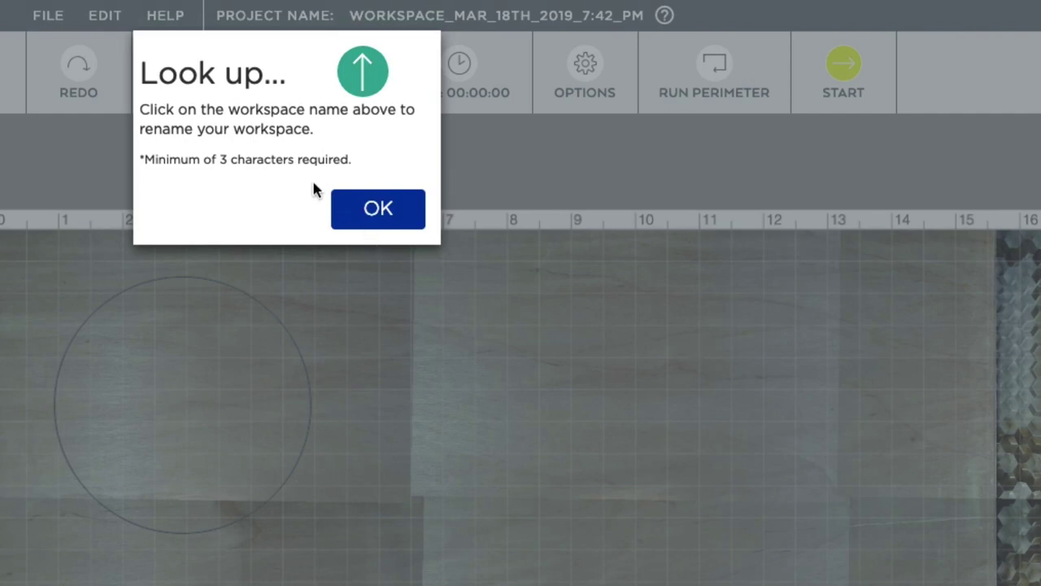
# - Rename the project to 'ST PATRICKS DAY COASTER'
pyautogui.click(403, 25)
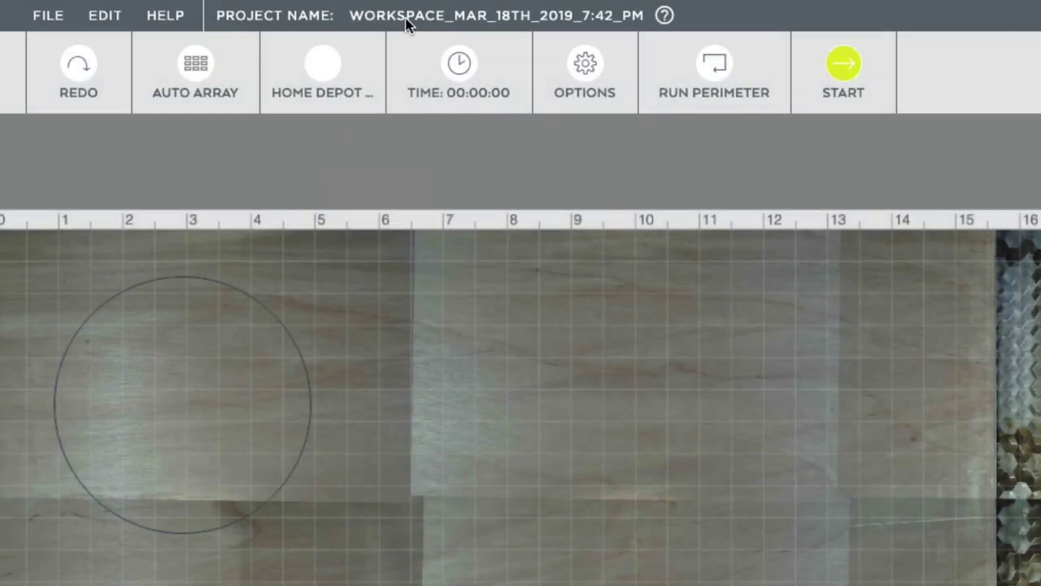
pyautogui.click(453, 26)
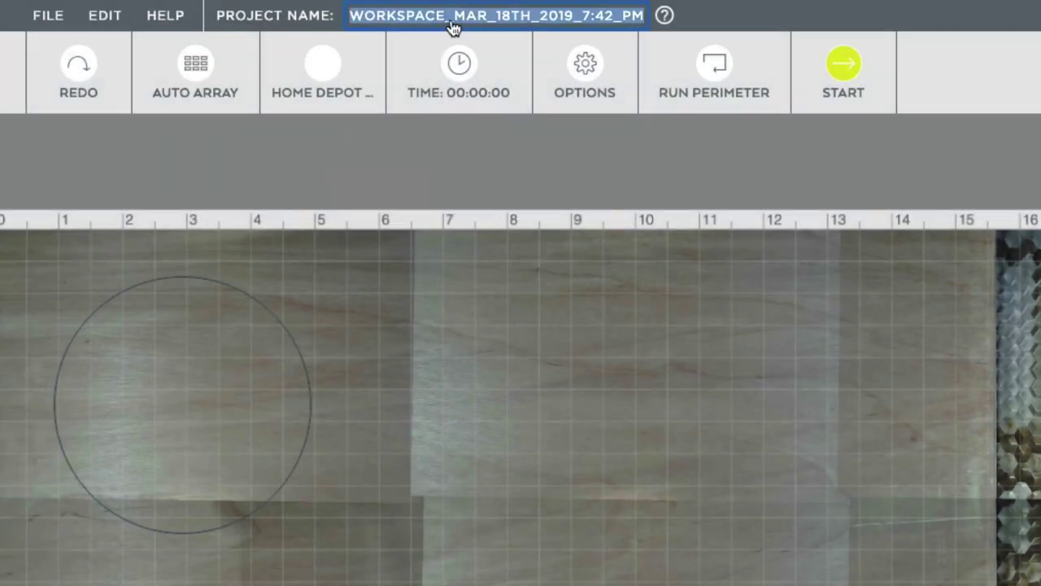
pyautogui.write('ST S')
pyautogui.press('BackSpace')
pyautogui.write('P')
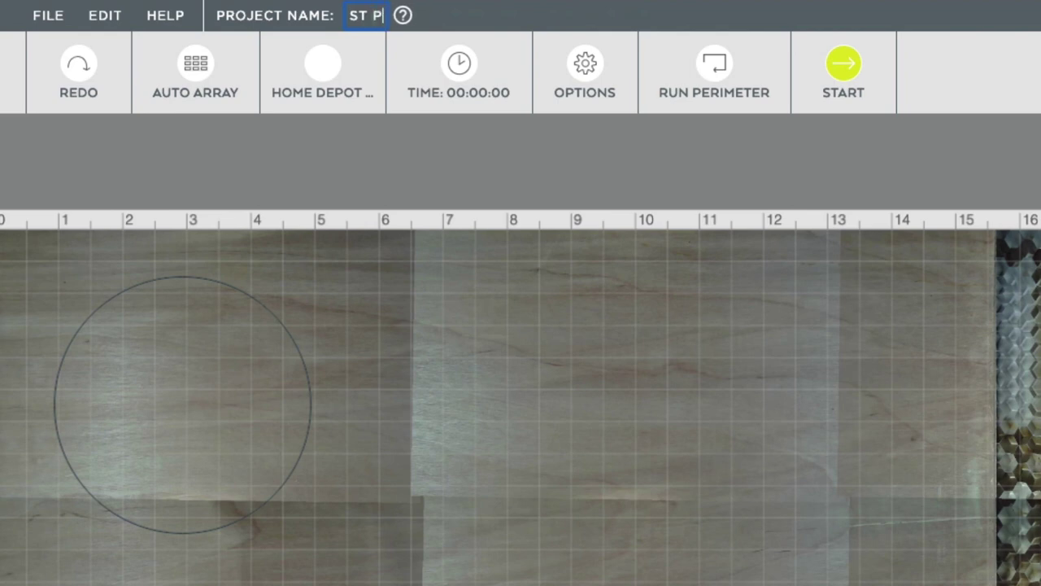
pyautogui.write('ATRICKS D')
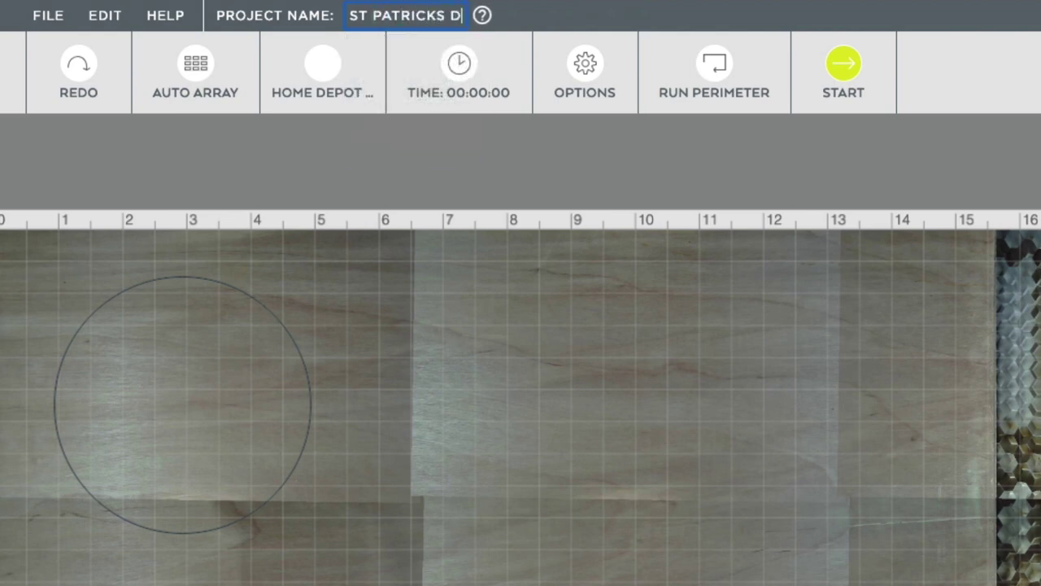
pyautogui.write('AY COASTER')
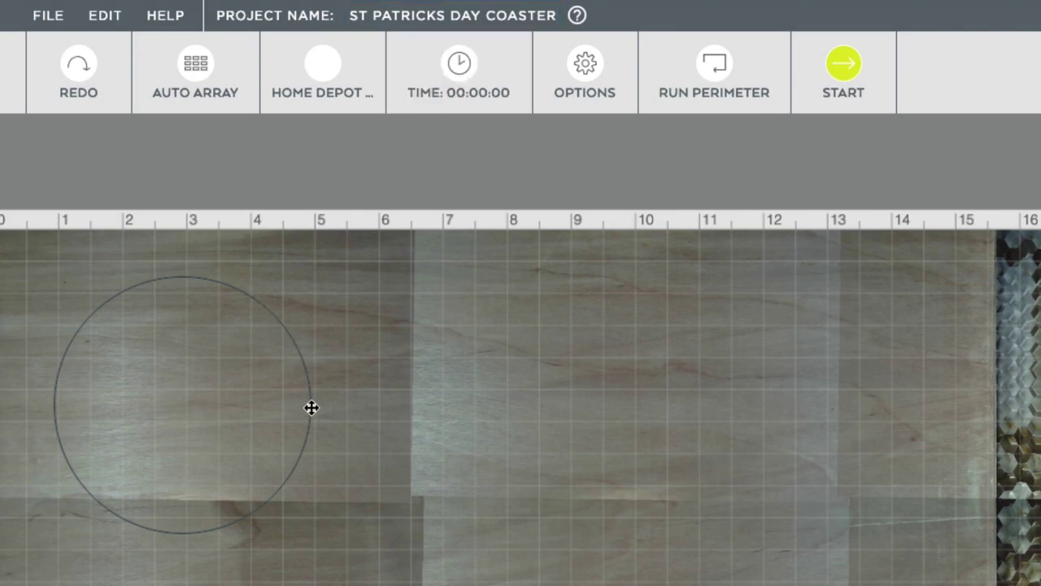
# - Set the material to Birch Plywood, review the cut settings, and position the circle at 2.75 in X and Y
pyautogui.moveTo(312, 407)
pyautogui.mouseDown()
pyautogui.moveTo(387, 419)
pyautogui.moveTo(297, 415)
pyautogui.mouseUp()
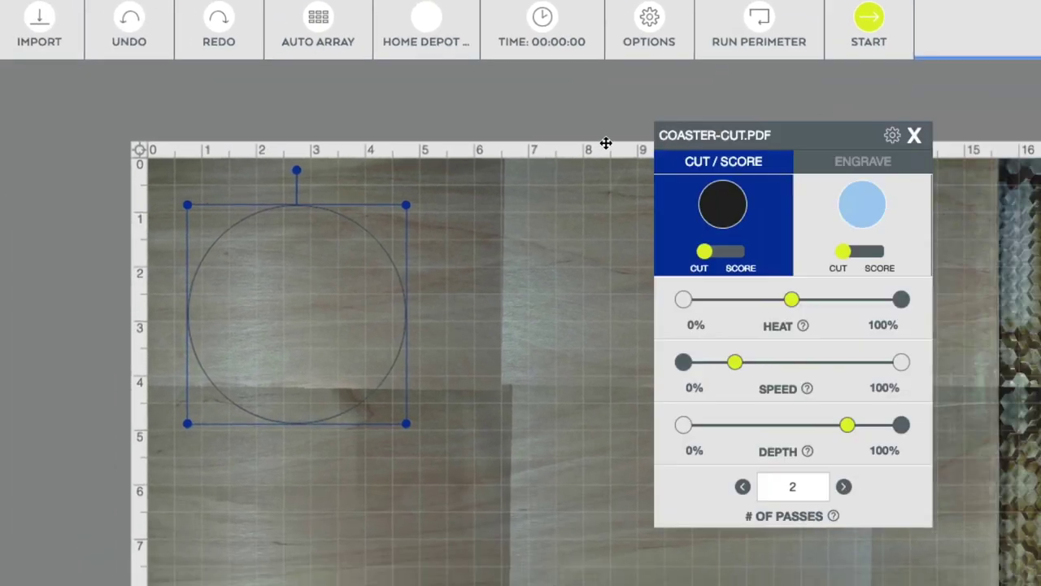
pyautogui.moveTo(606, 143); pyautogui.dragTo(423, 172)
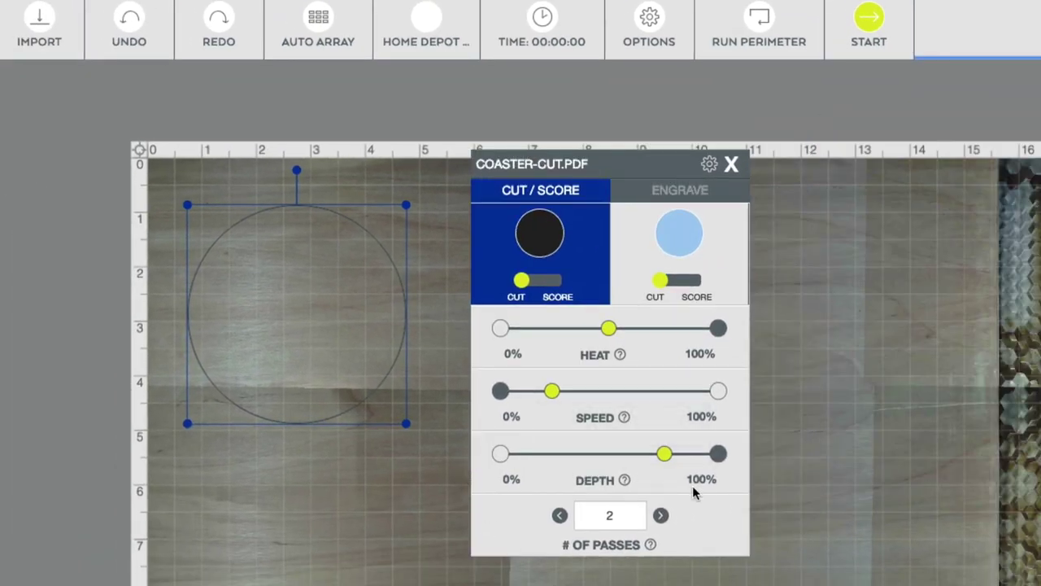
pyautogui.click(446, 30)
pyautogui.moveTo(426, 157)
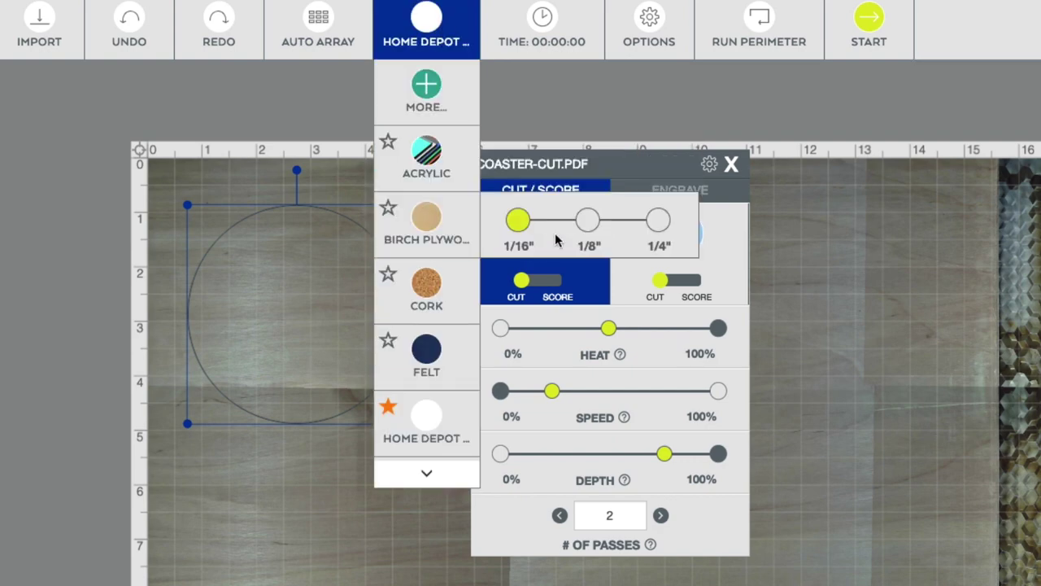
pyautogui.click(658, 220)
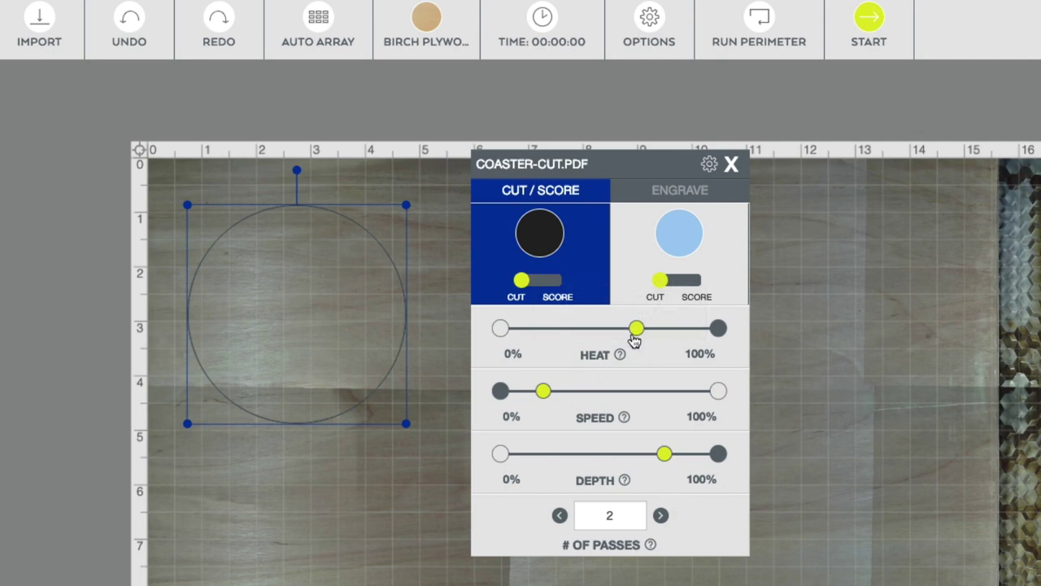
pyautogui.click(711, 167)
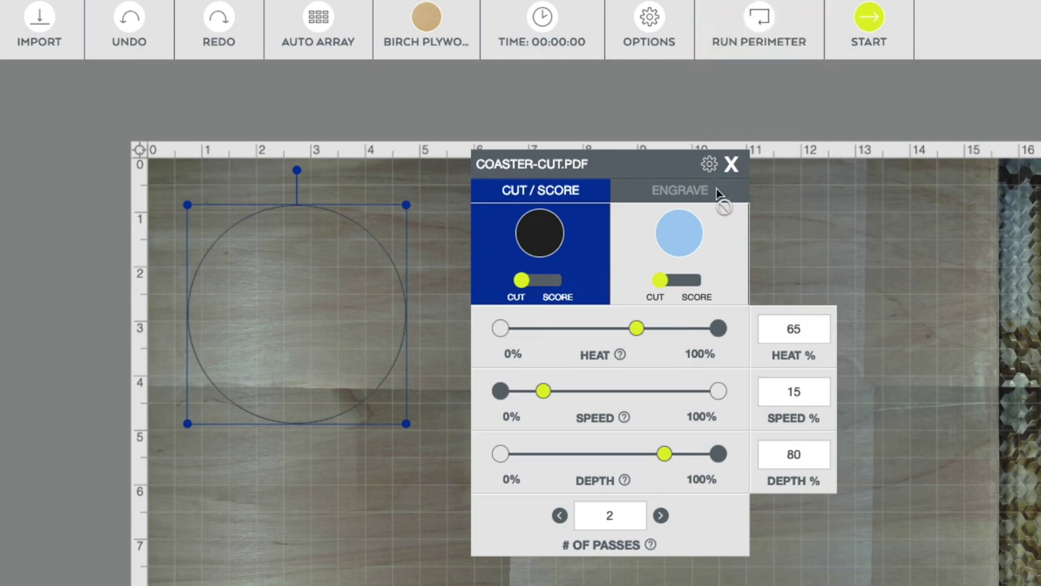
pyautogui.click(731, 165)
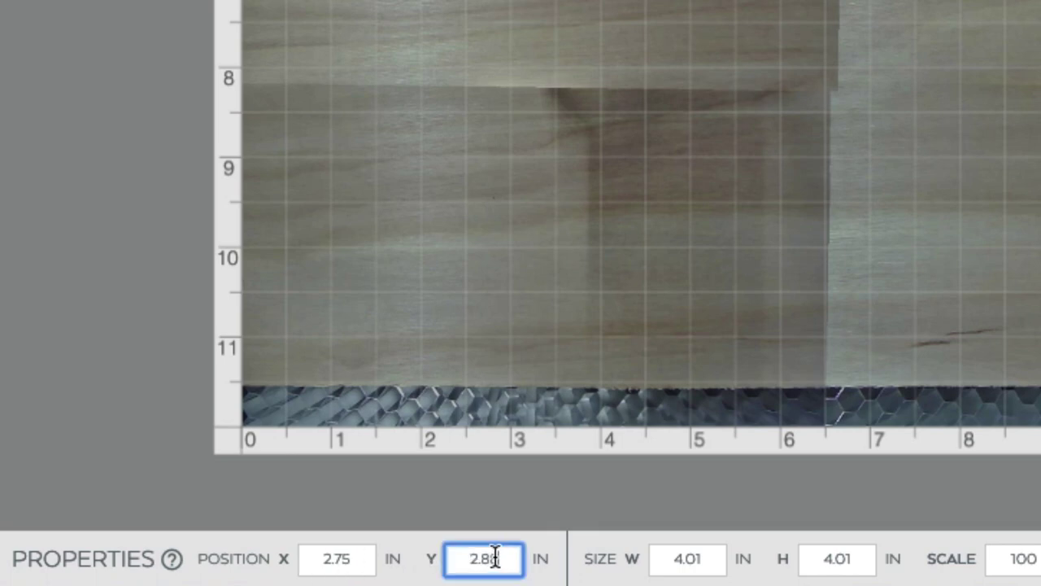
pyautogui.write('75')
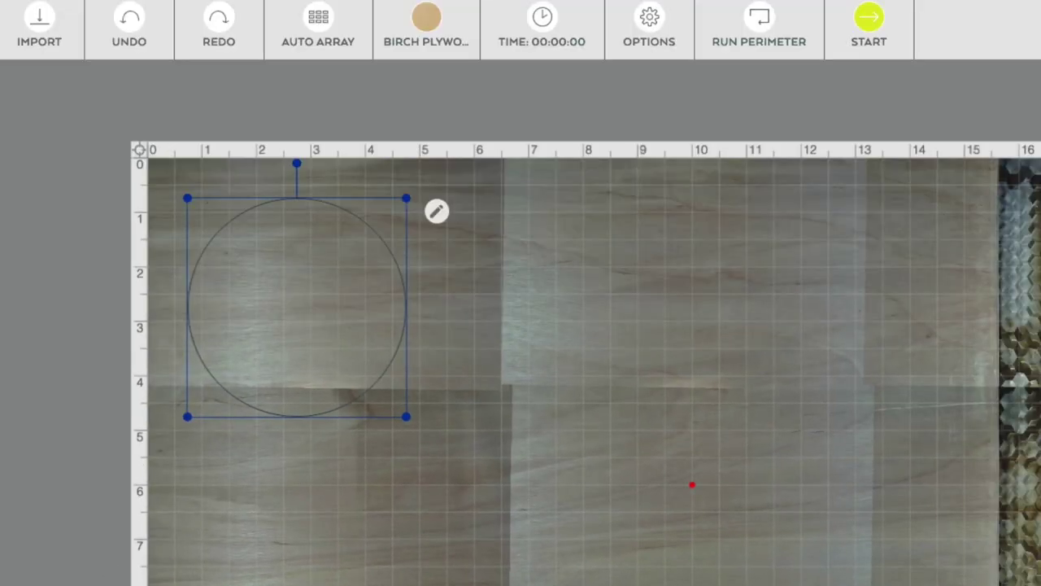
pyautogui.press('Escape')
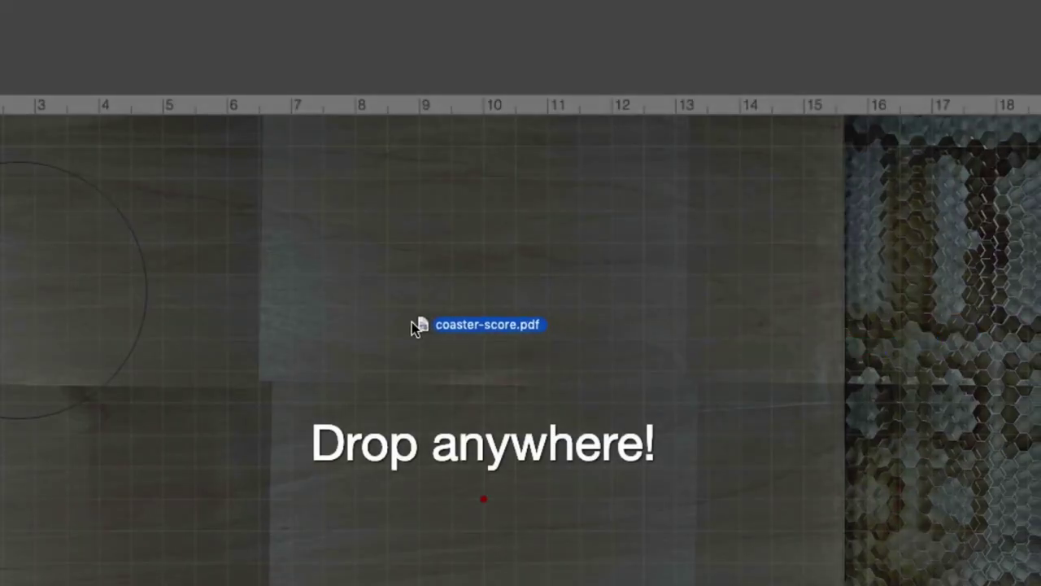
# - Import coaster-score.pdf as cut-only lines and switch the clover outline to Score at 25% heat
pyautogui.moveTo(414, 325); pyautogui.dragTo(348, 318)
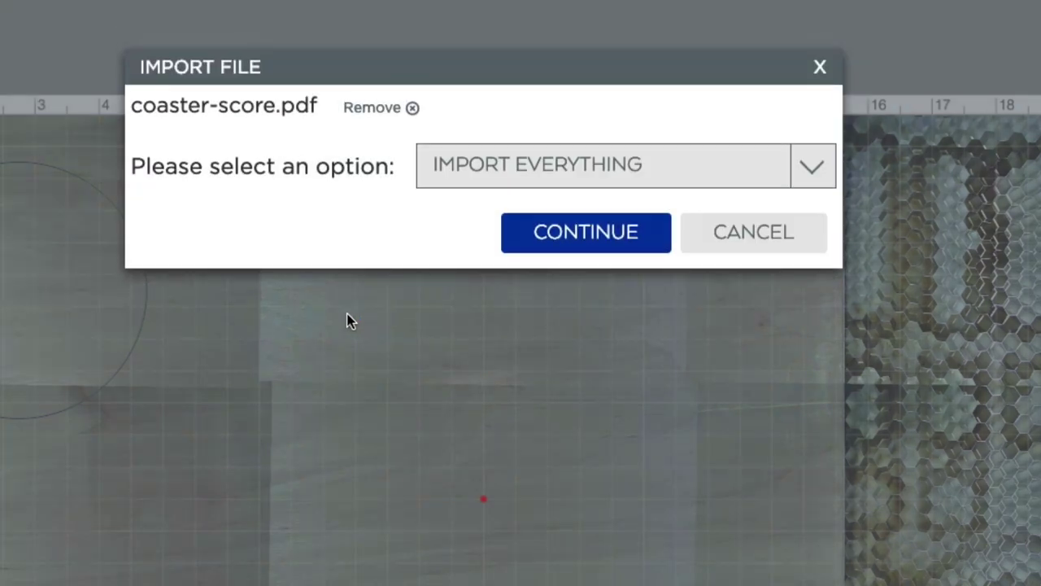
pyautogui.click(810, 167)
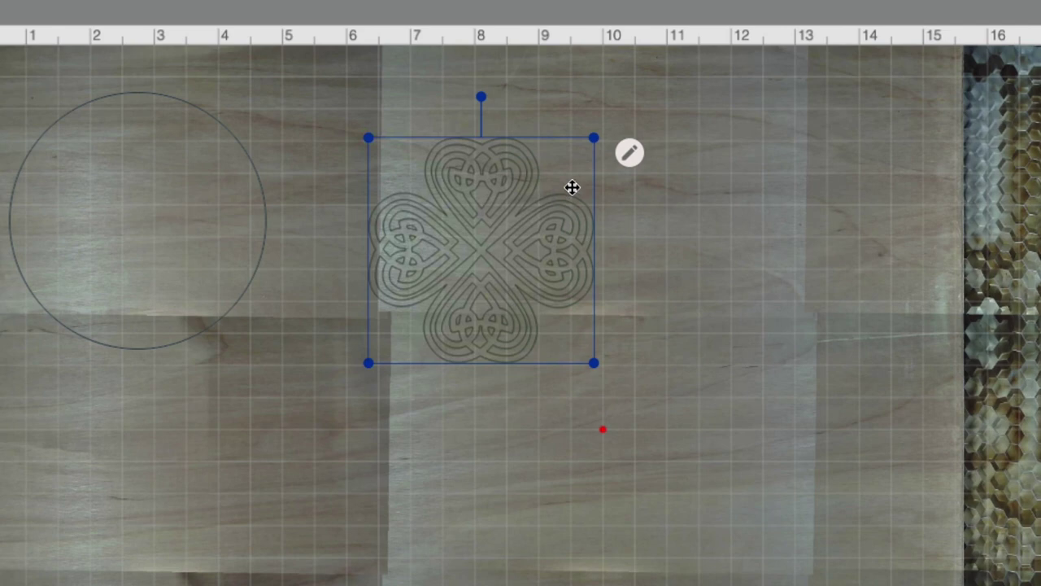
pyautogui.click(631, 156)
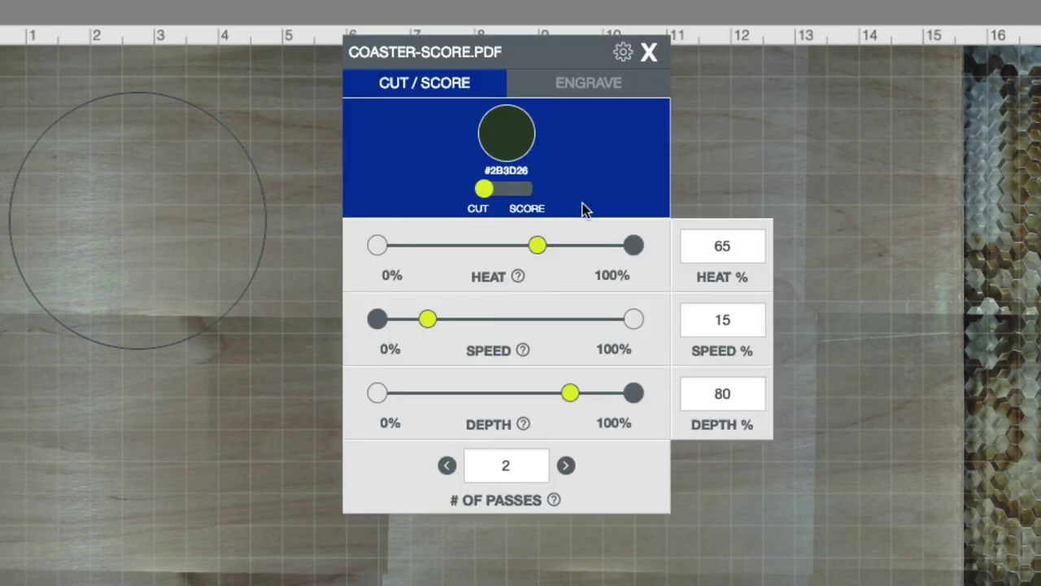
pyautogui.click(517, 199)
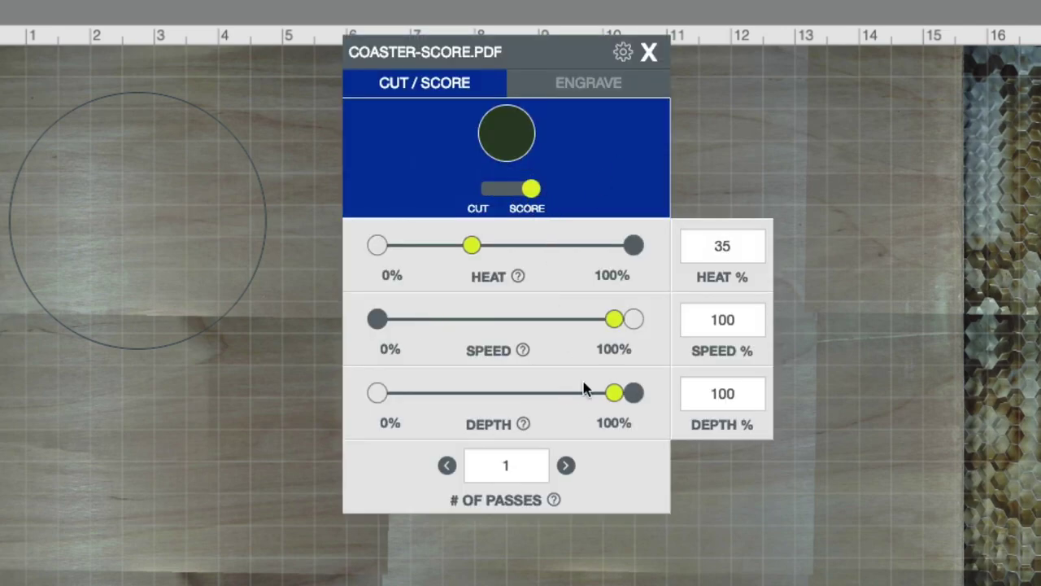
pyautogui.click(720, 245)
pyautogui.write('2')
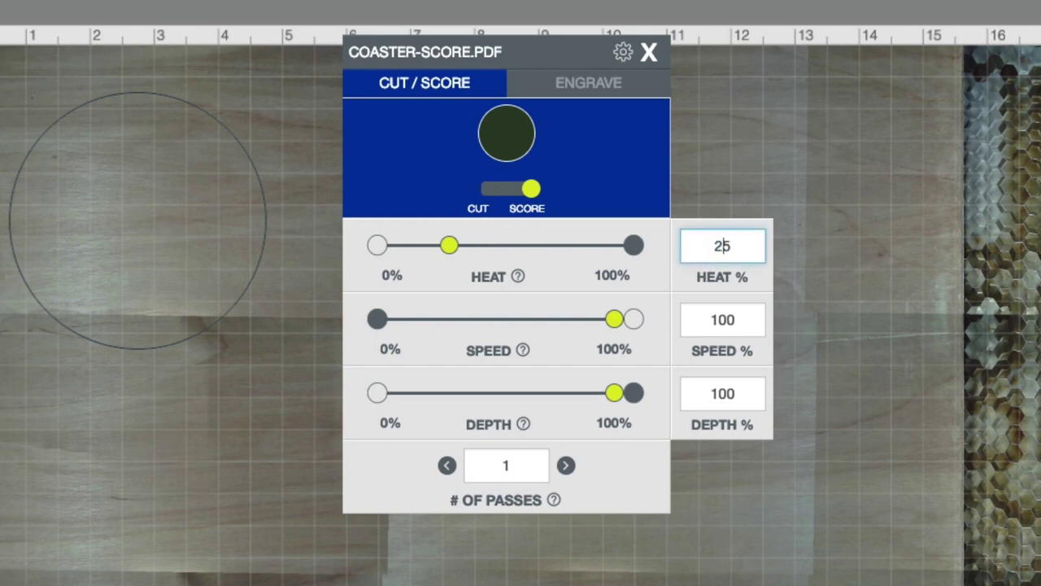
pyautogui.click(648, 53)
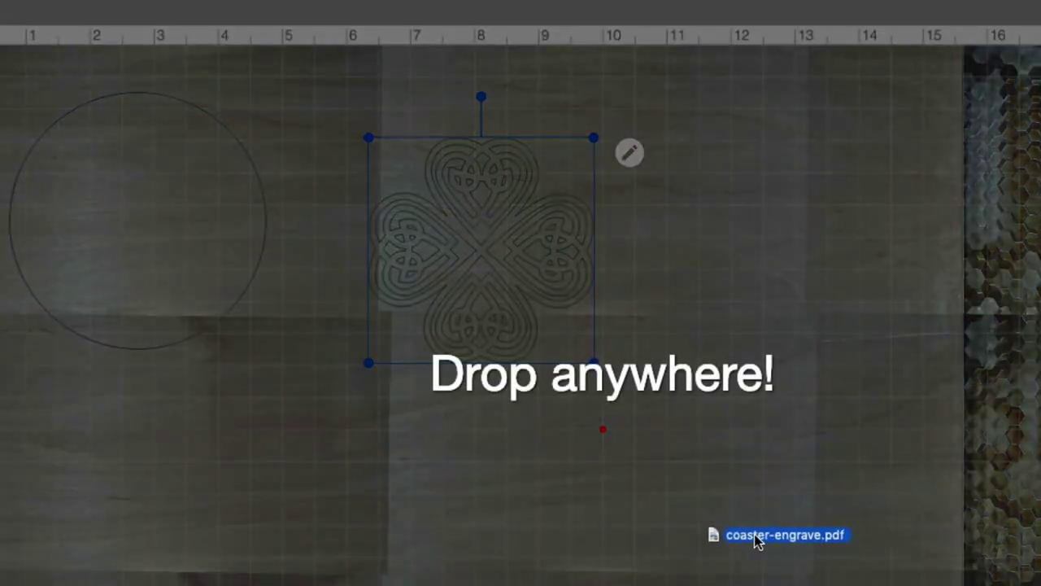
# - Import coaster-engrave.pdf as engrave-only, move the solid clover aside, and open its Engrave settings
pyautogui.moveTo(1017, 372); pyautogui.dragTo(758, 539)
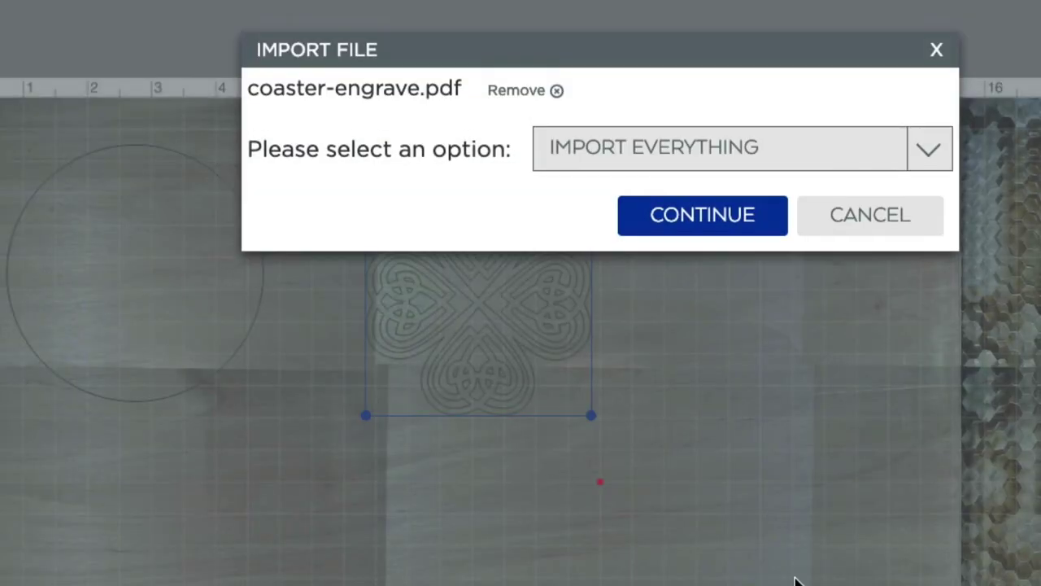
pyautogui.click(928, 148)
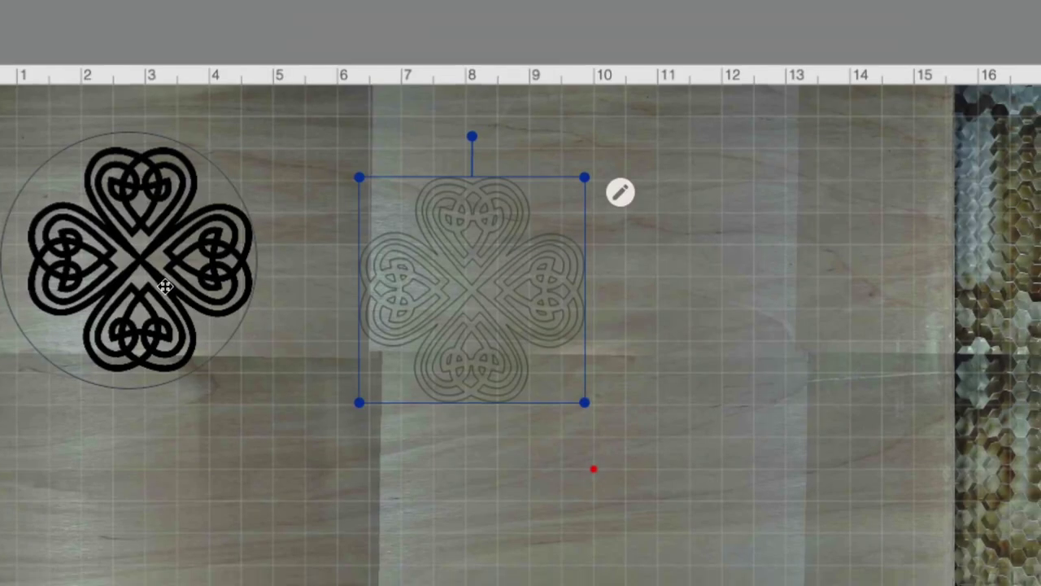
pyautogui.moveTo(165, 287); pyautogui.dragTo(652, 458)
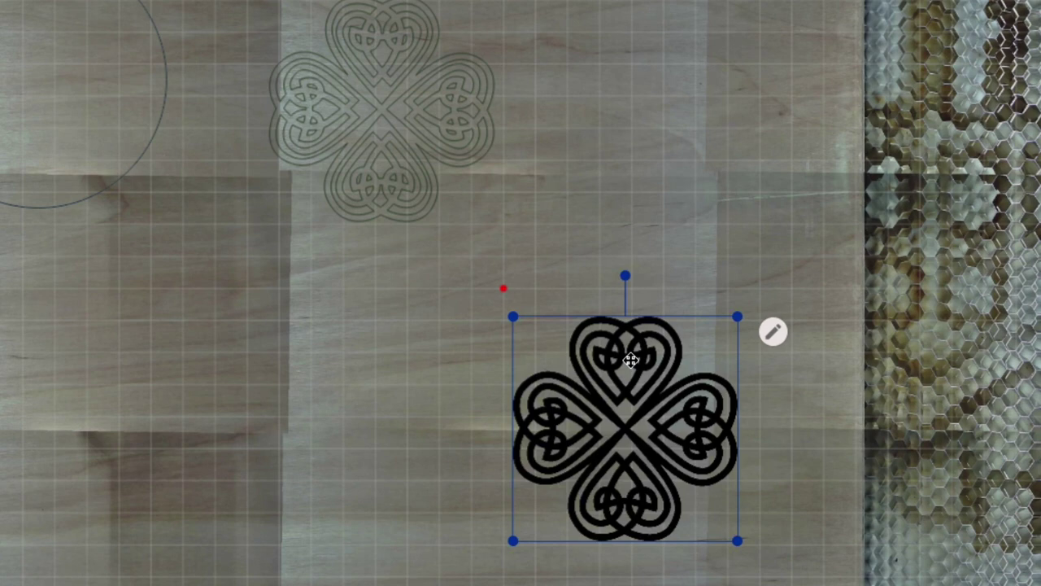
pyautogui.moveTo(630, 359); pyautogui.dragTo(225, 361)
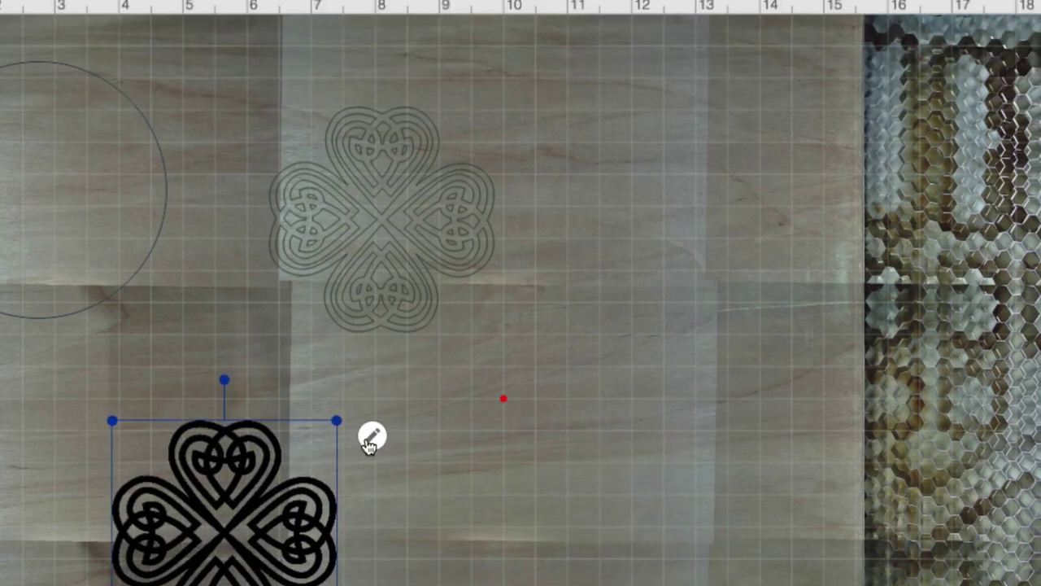
pyautogui.click(372, 435)
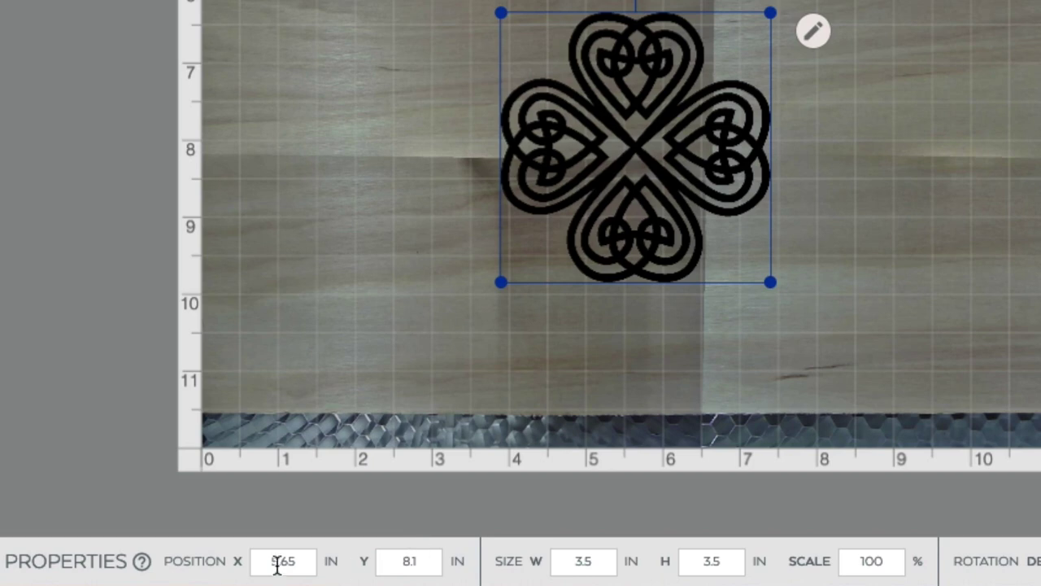
# - Set the engrave clover's X position to 2.75 in and drag the score outline onto it
pyautogui.moveTo(301, 560); pyautogui.dragTo(247, 568)
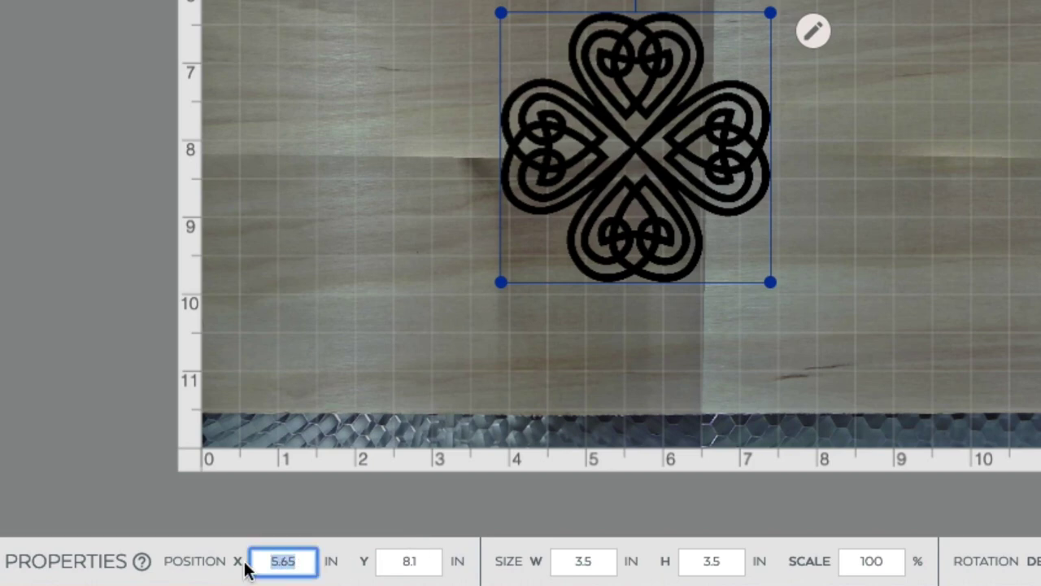
pyautogui.write('2.75')
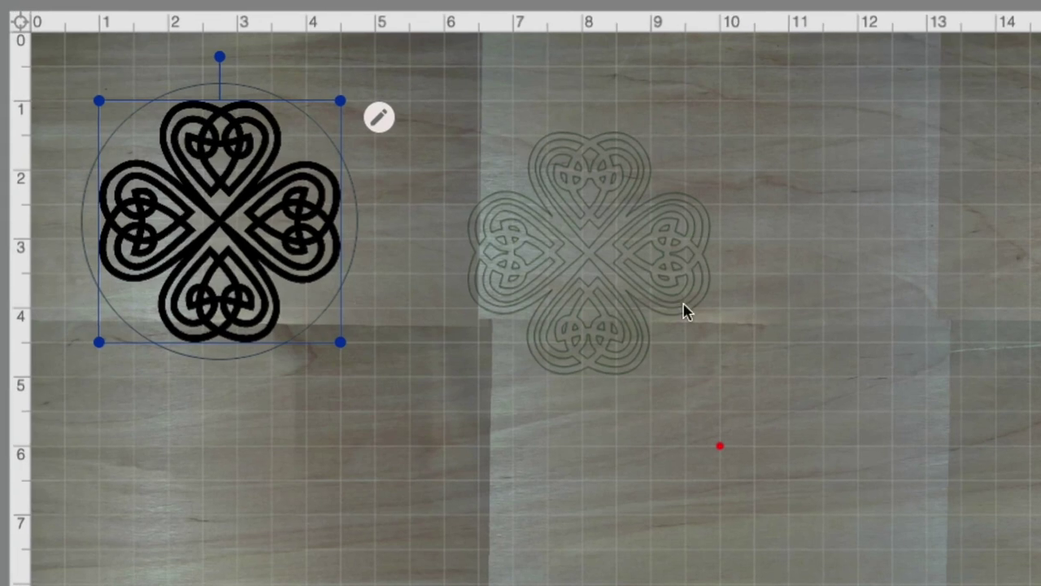
pyautogui.click(628, 284)
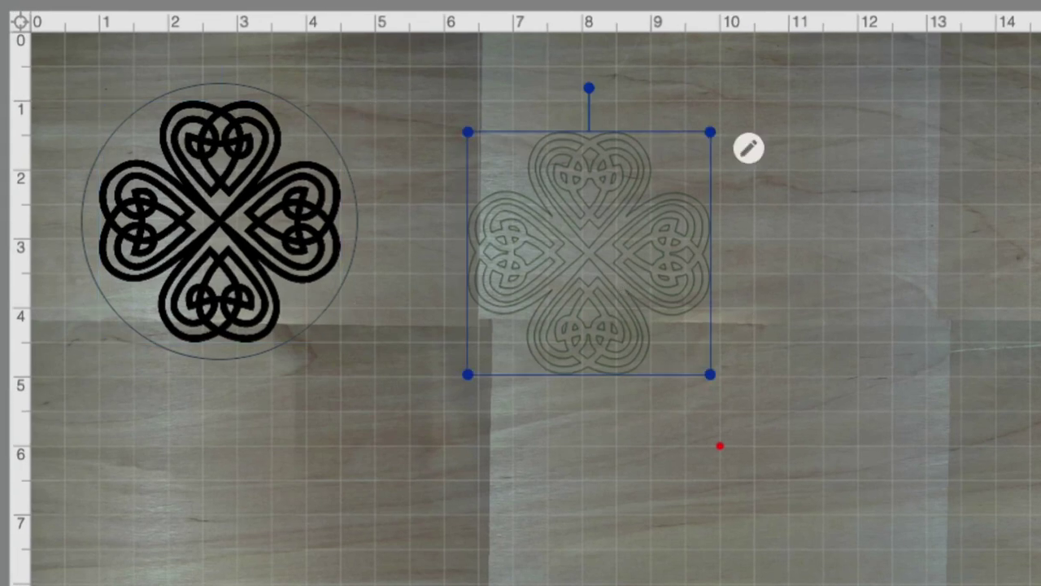
pyautogui.moveTo(168, 252)
pyautogui.mouseDown()
pyautogui.moveTo(218, 252)
pyautogui.moveTo(219, 170)
pyautogui.moveTo(219, 221)
pyautogui.mouseUp()
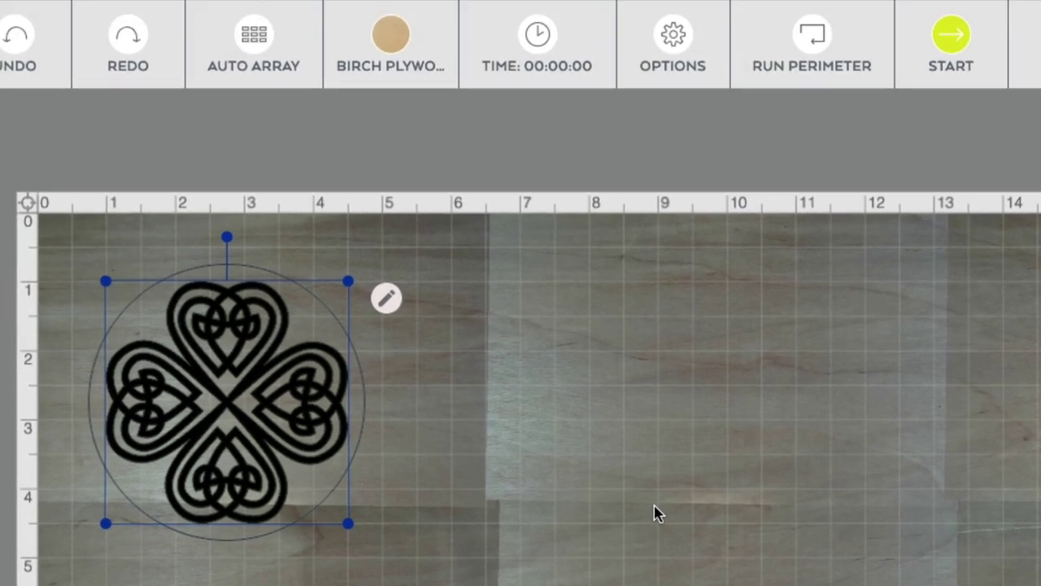
# - In Job Preview, move coaster-score.pdf above coaster-cut.pdf in the execution order
pyautogui.click(961, 34)
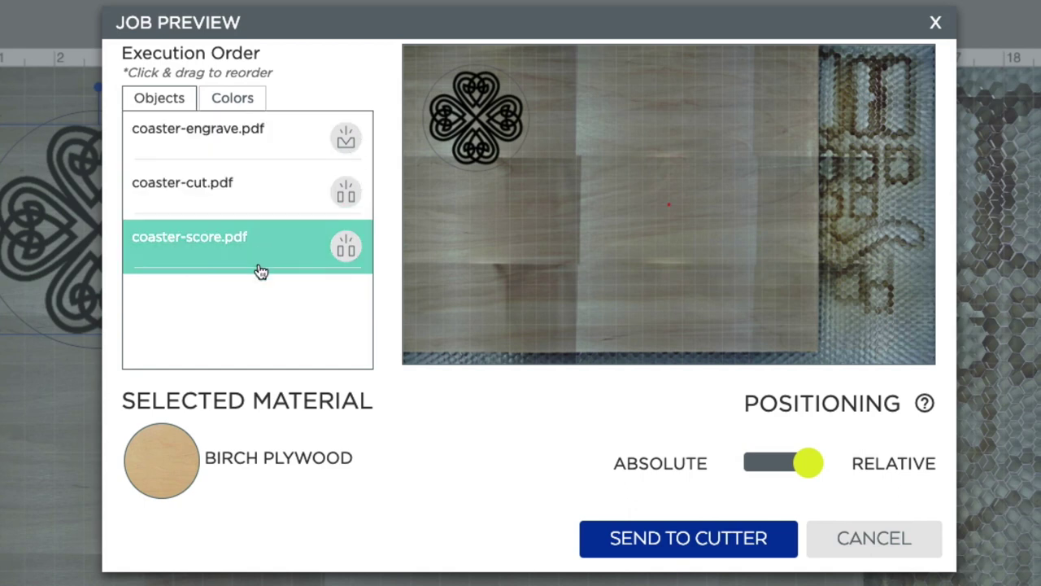
pyautogui.moveTo(260, 270)
pyautogui.mouseDown()
pyautogui.moveTo(273, 199)
pyautogui.moveTo(272, 247)
pyautogui.mouseUp()
pyautogui.moveTo(272, 247); pyautogui.dragTo(274, 136)
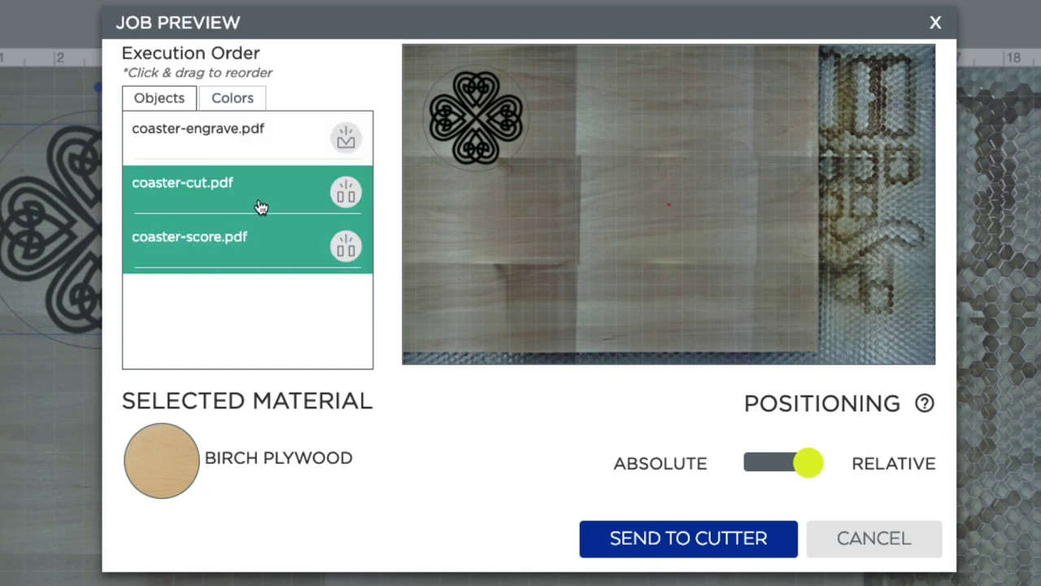
pyautogui.moveTo(274, 136)
pyautogui.mouseDown()
pyautogui.moveTo(252, 248)
pyautogui.moveTo(251, 170)
pyautogui.mouseUp()
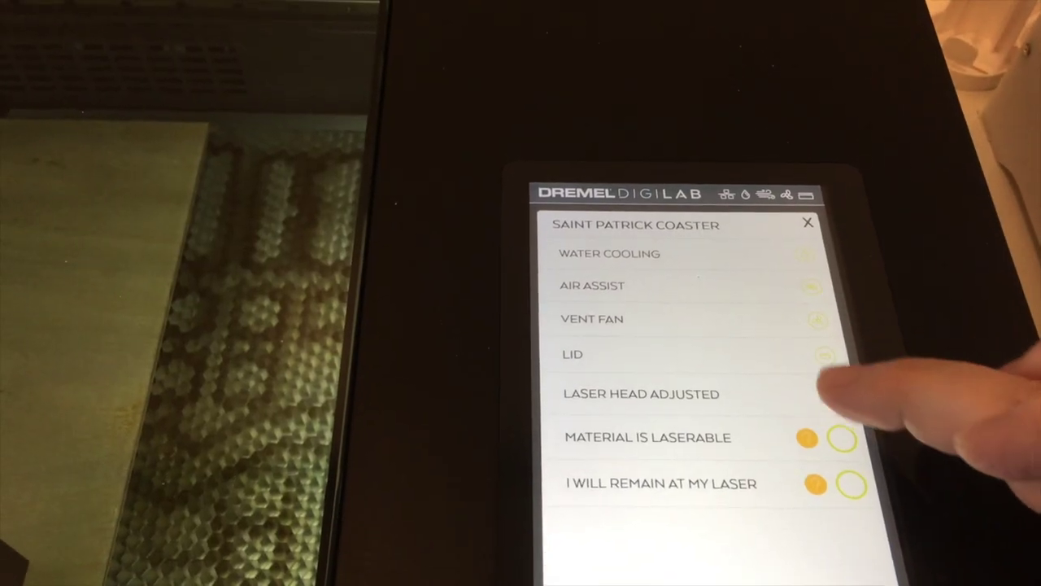
# - Confirm Laser Head Adjusted, Material Is Laserable and I Will Remain At My Laser
pyautogui.click(831, 392)
pyautogui.click(842, 438)
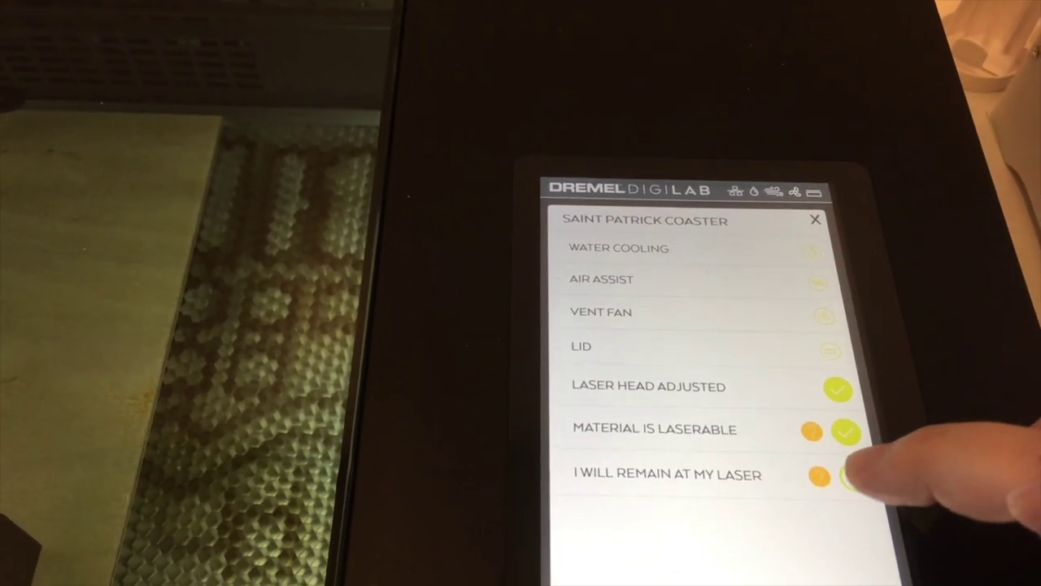
pyautogui.click(850, 476)
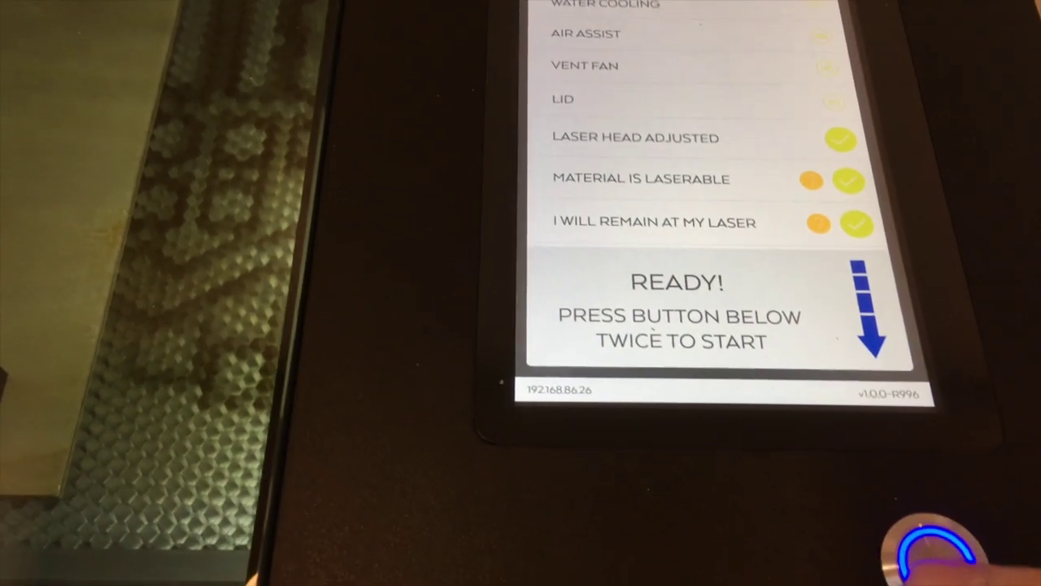